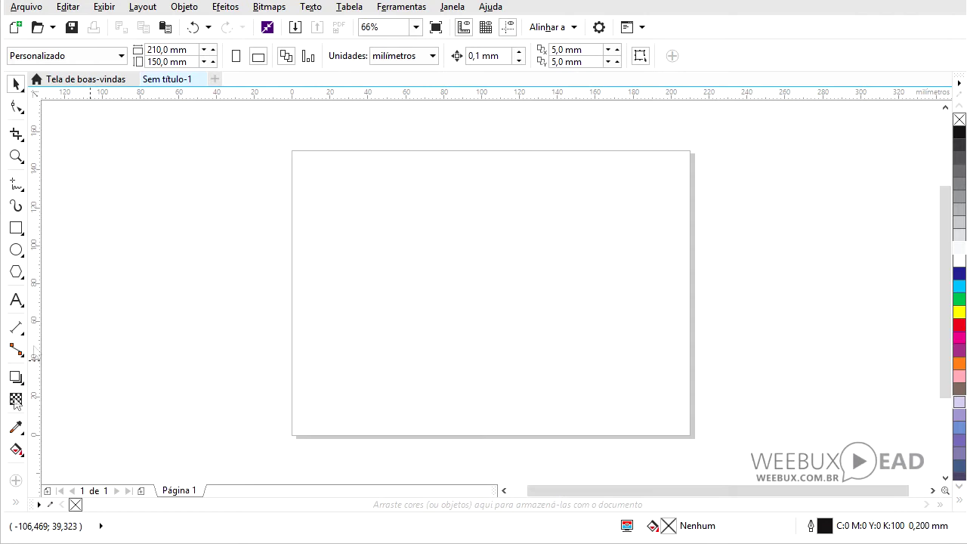
- Draw a rectangle about 77 × 73 mm on the page and a circle about 50 mm in diameter outside the page
{"action": "left_click", "coordinate": [16, 227]}
{"action": "left_click_drag", "start_coordinate": [311, 170], "coordinate": [457, 307]}
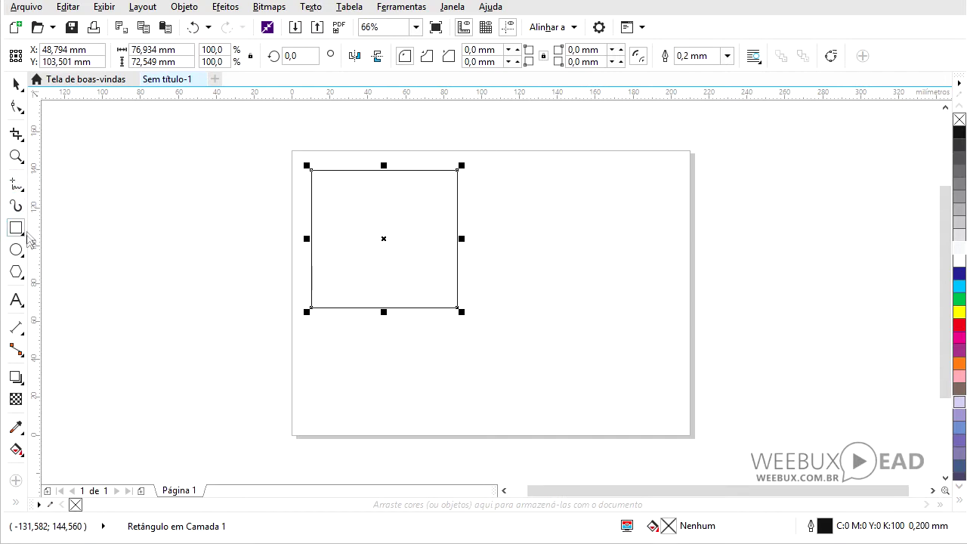
{"action": "left_click", "coordinate": [15, 250]}
{"action": "left_click_drag", "start_coordinate": [157, 235], "coordinate": [252, 330]}
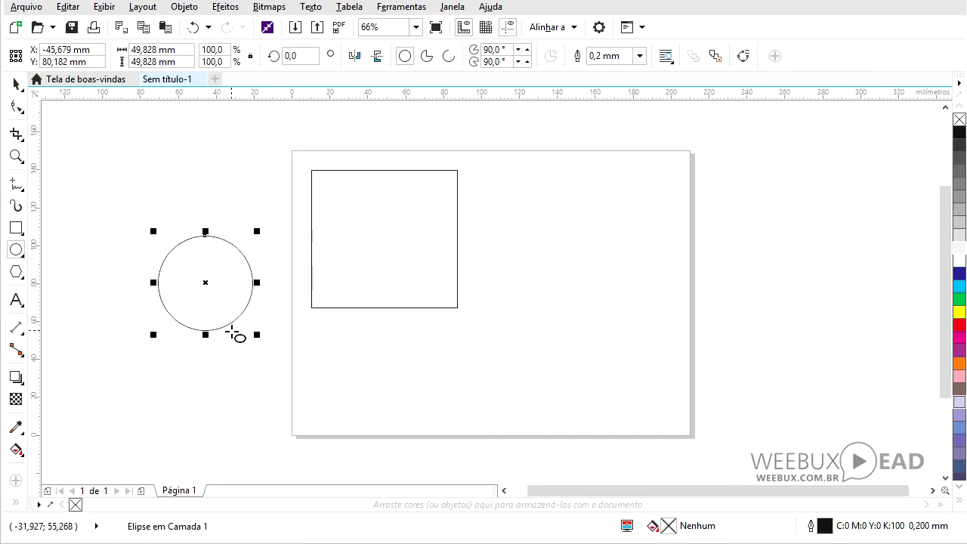
- Select the rectangle and the circle together with a selection box and delete both
{"action": "left_click", "coordinate": [15, 85]}
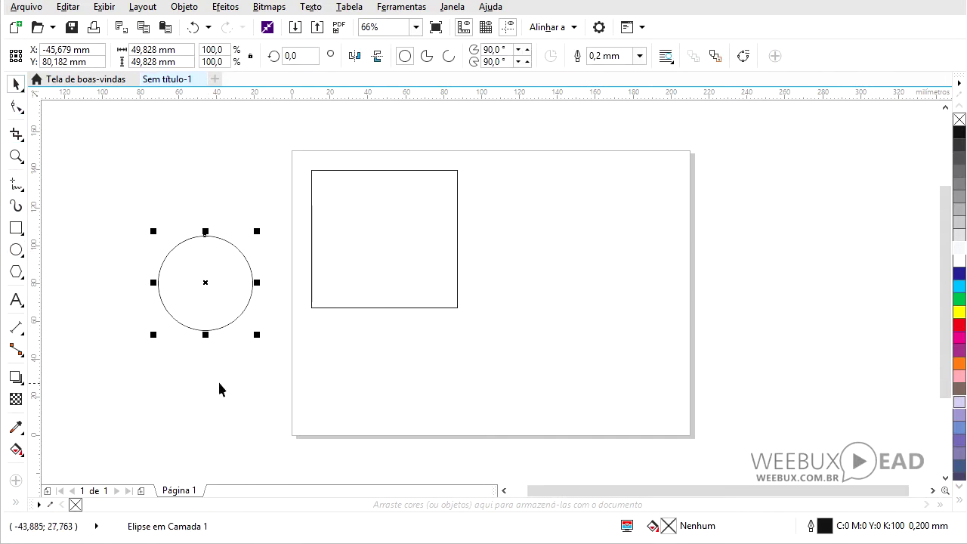
{"action": "left_click", "coordinate": [481, 371]}
{"action": "left_click_drag", "start_coordinate": [483, 371], "coordinate": [127, 125]}
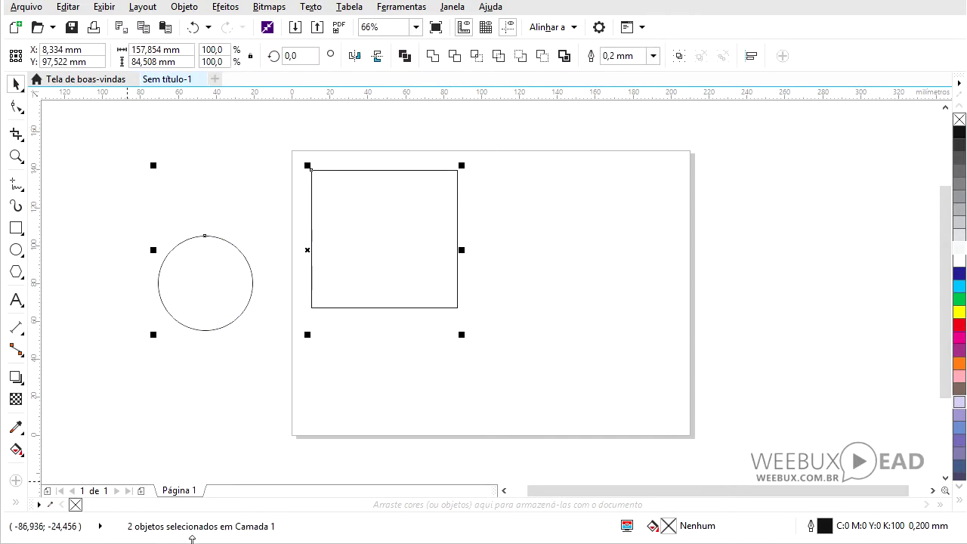
{"action": "left_click", "coordinate": [214, 401]}
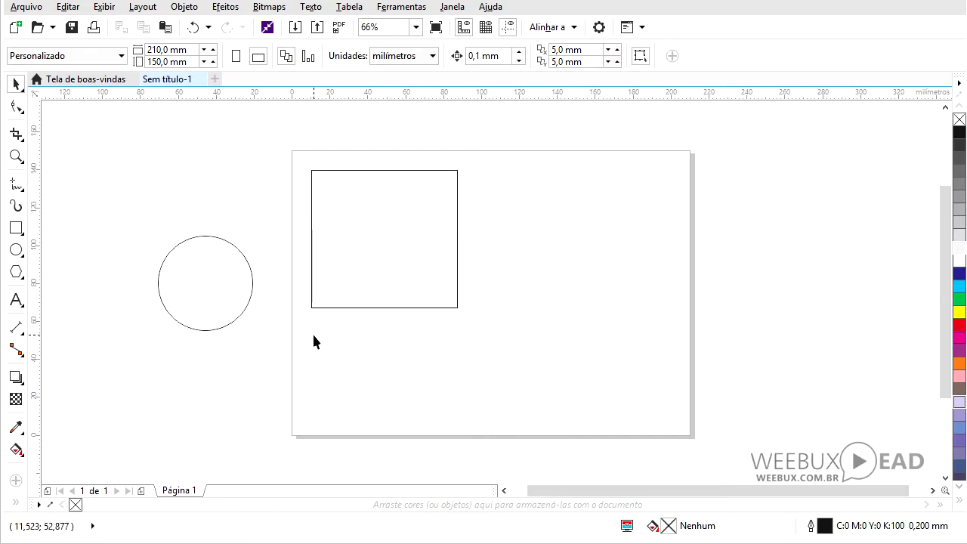
{"action": "left_click_drag", "start_coordinate": [533, 361], "coordinate": [119, 144]}
{"action": "key", "text": "Delete"}
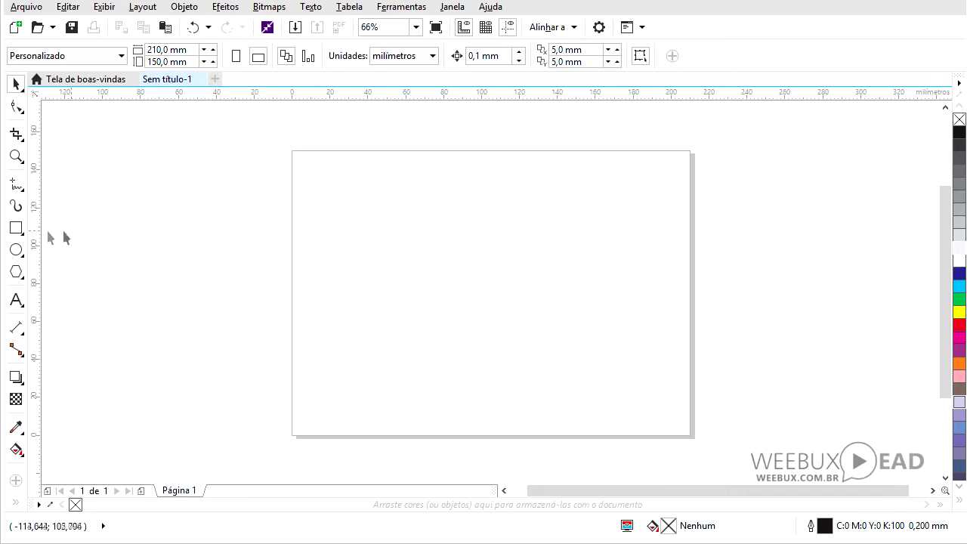
- Draw a square about 87 mm wide on the page and reduce its height to about 60 mm
{"action": "left_click", "coordinate": [16, 228]}
{"action": "left_click_drag", "start_coordinate": [306, 204], "coordinate": [471, 358]}
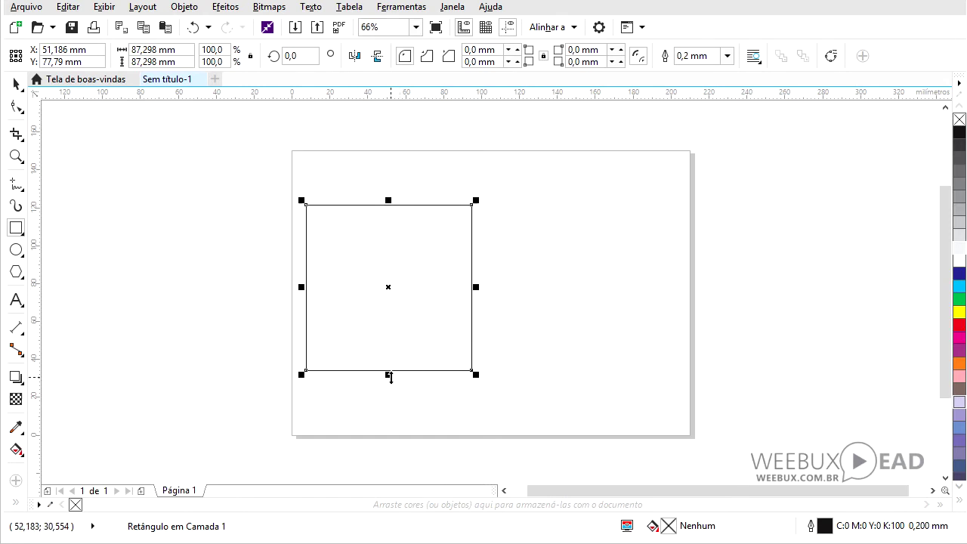
{"action": "left_click_drag", "start_coordinate": [390, 375], "coordinate": [390, 323]}
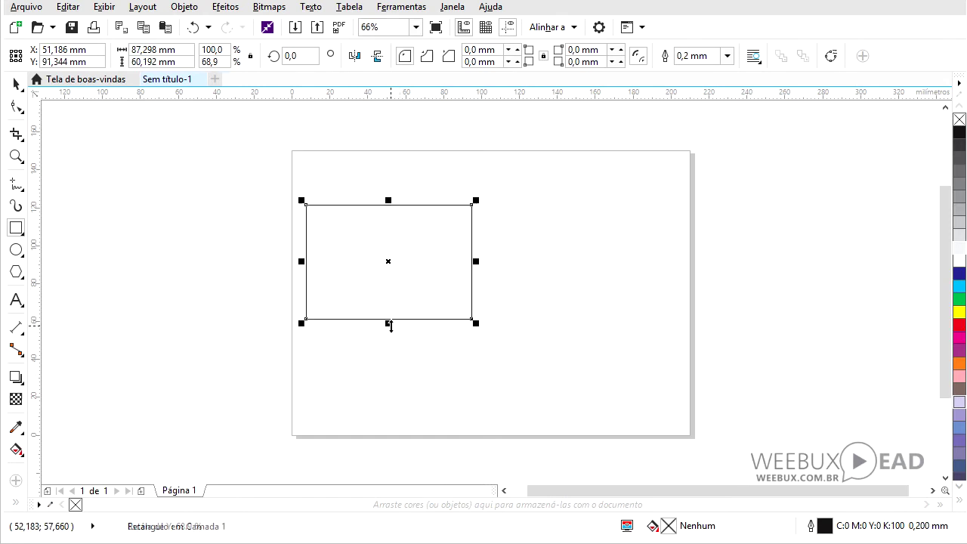
- Draw a second rectangle about 106 × 56 mm overlapping the page's right edge, and undo it
{"action": "left_click", "coordinate": [15, 226]}
{"action": "left_click_drag", "start_coordinate": [514, 264], "coordinate": [714, 371]}
{"action": "left_click", "coordinate": [15, 83]}
{"action": "left_click", "coordinate": [554, 271]}
{"action": "left_click", "coordinate": [556, 267]}
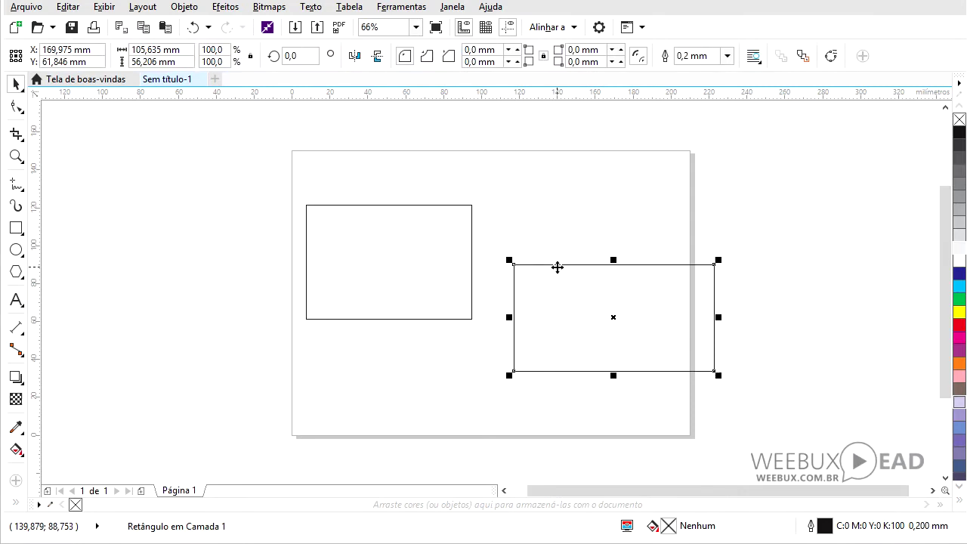
{"action": "key", "text": "ctrl+z"}
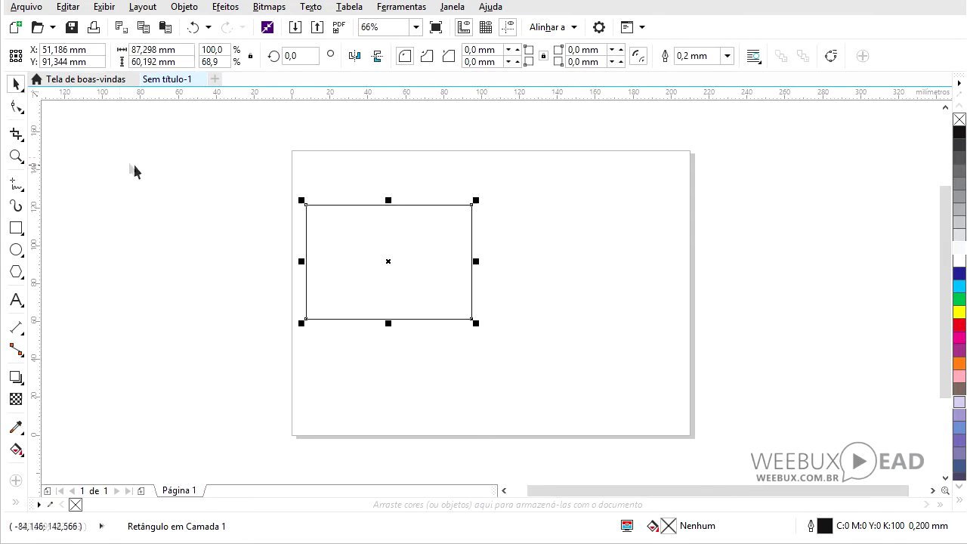
- Round the rectangle's corners to about 7.6 mm with the Shape tool and change them to scalloped corners
{"action": "left_click", "coordinate": [17, 106]}
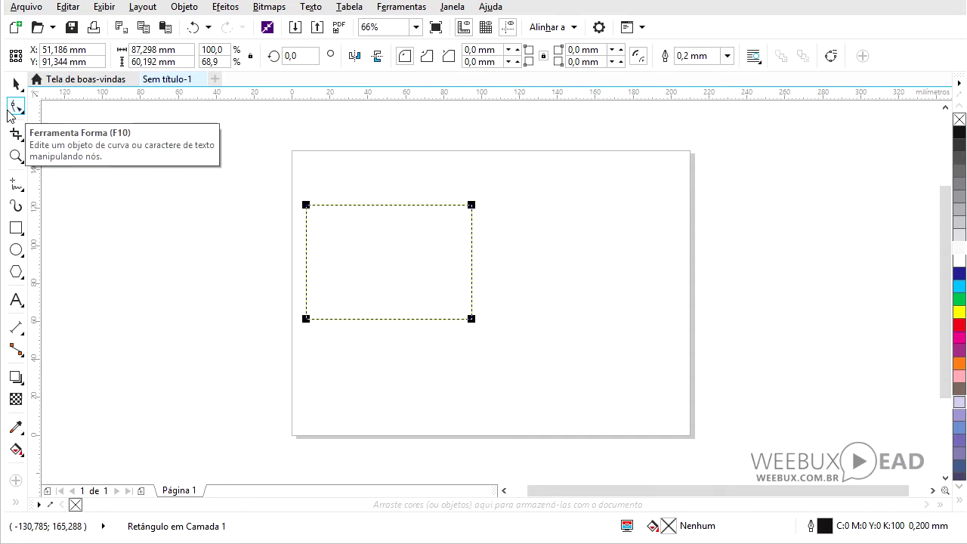
{"action": "mouse_move", "coordinate": [306, 204]}
{"action": "left_mouse_down"}
{"action": "mouse_move", "coordinate": [301, 229]}
{"action": "mouse_move", "coordinate": [304, 218]}
{"action": "left_mouse_up"}
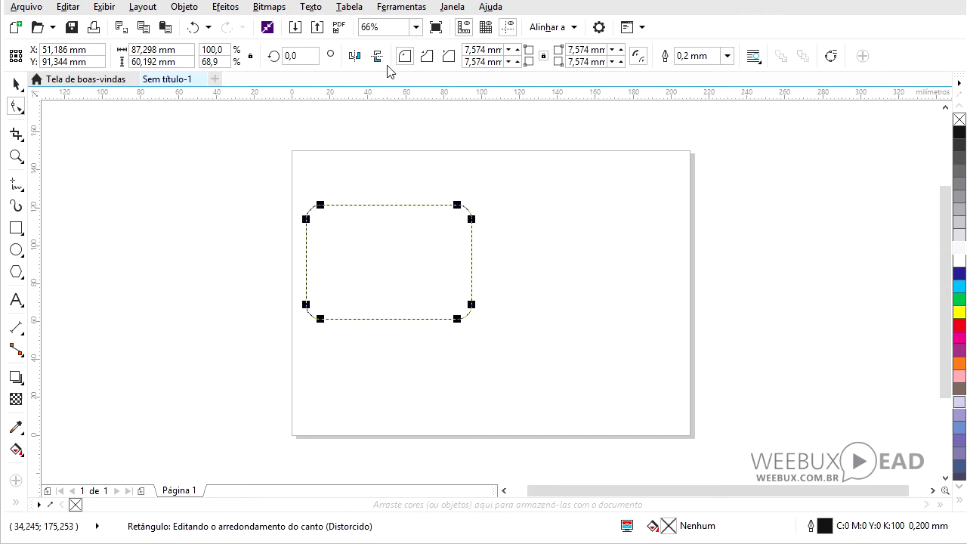
{"action": "left_click", "coordinate": [426, 56]}
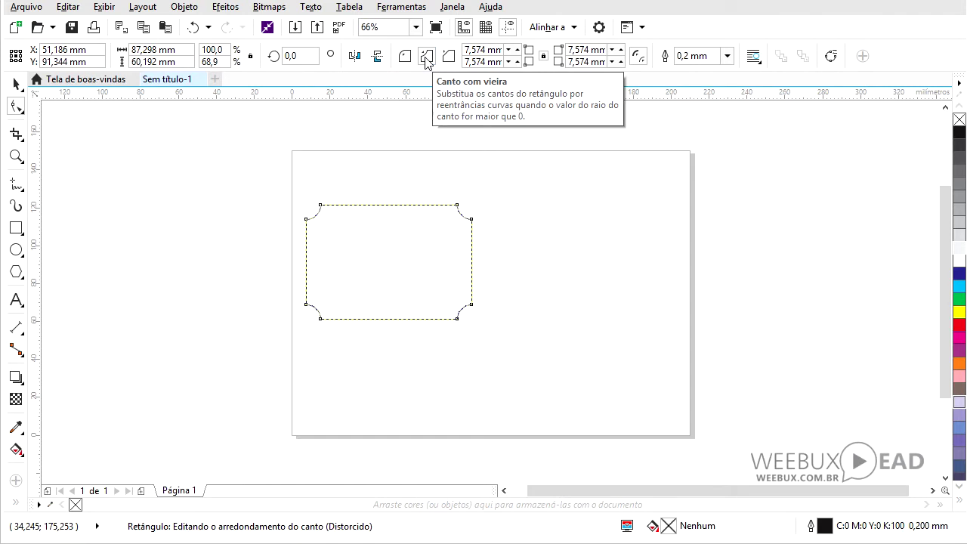
- Chamfer the rectangle's corners at about 22.3 mm, and switch back to rounded corners with a radius of about 18.3 mm
{"action": "left_click", "coordinate": [448, 56]}
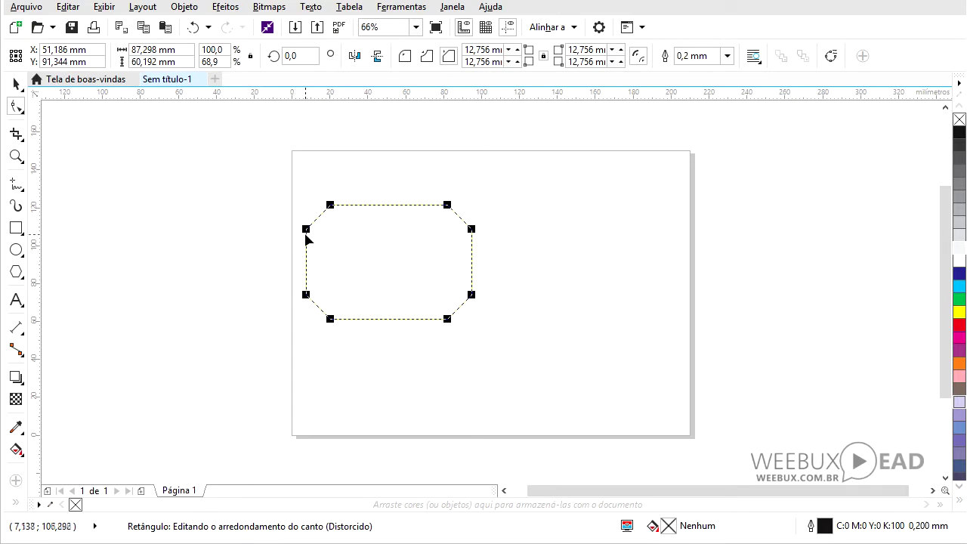
{"action": "left_click_drag", "start_coordinate": [306, 229], "coordinate": [299, 250]}
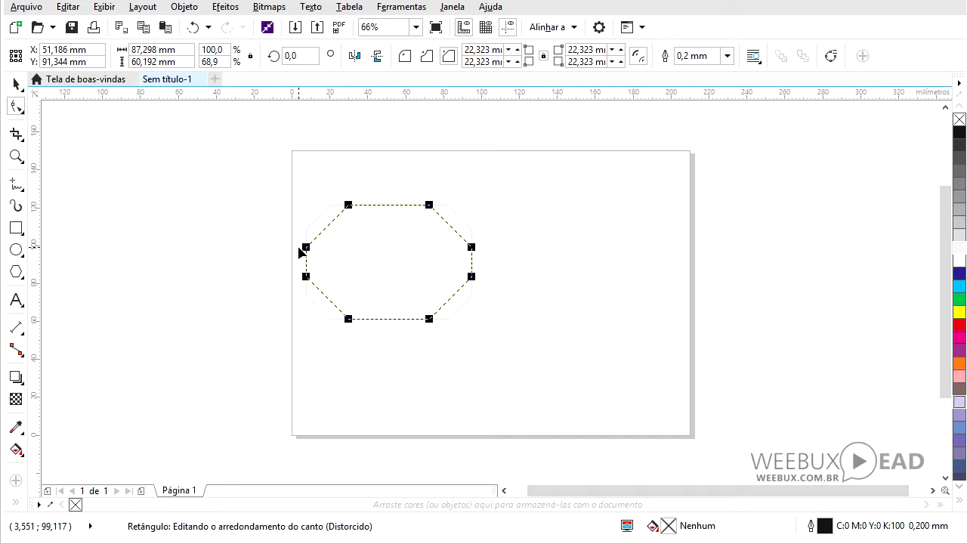
{"action": "left_click", "coordinate": [405, 56]}
{"action": "mouse_move", "coordinate": [306, 253]}
{"action": "left_mouse_down"}
{"action": "mouse_move", "coordinate": [307, 268]}
{"action": "mouse_move", "coordinate": [306, 240]}
{"action": "mouse_move", "coordinate": [305, 259]}
{"action": "left_mouse_up"}
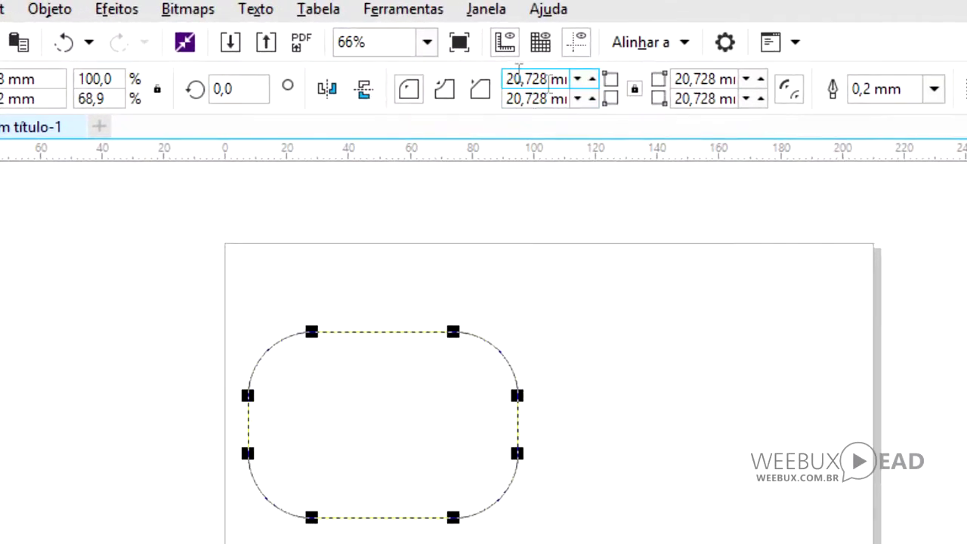
- Unlink the corner radii and set only the rectangle's upper-left corner radius to 25 mm
{"action": "left_click", "coordinate": [634, 90]}
{"action": "left_click", "coordinate": [634, 89]}
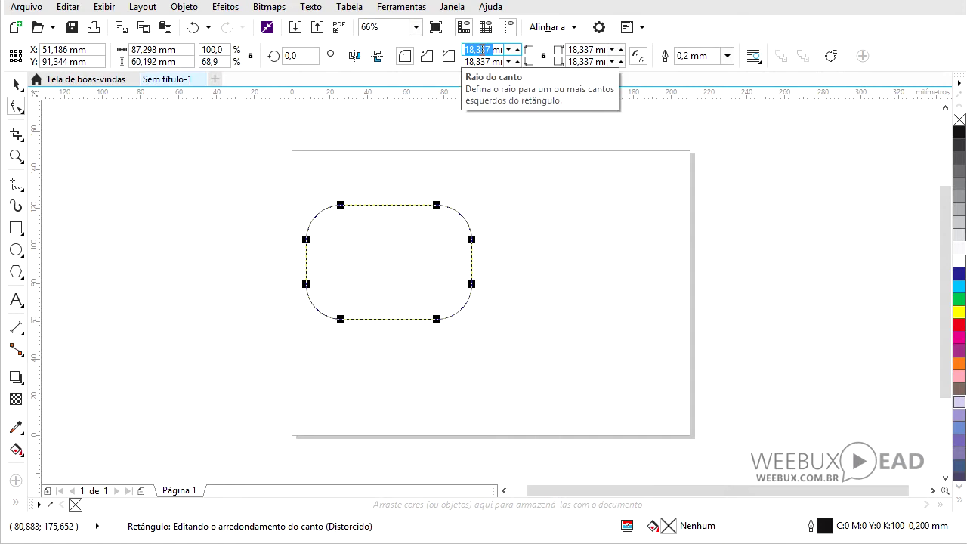
{"action": "type", "text": "25mm"}
{"action": "key", "text": "Return"}
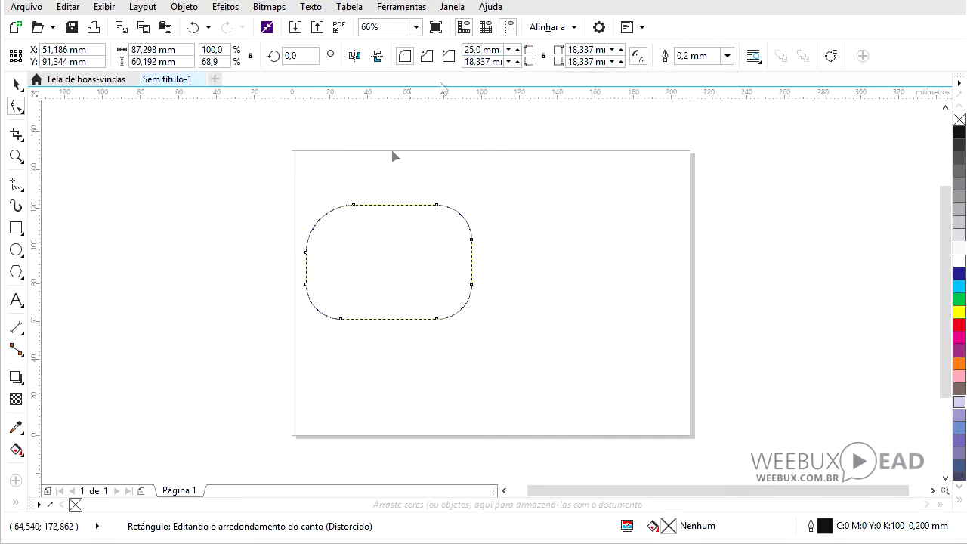
- Link the corner radii again and set the rectangle's upper-left corner radius to 30 mm
{"action": "left_click", "coordinate": [477, 61]}
{"action": "double_click", "coordinate": [482, 50]}
{"action": "type", "text": "30"}
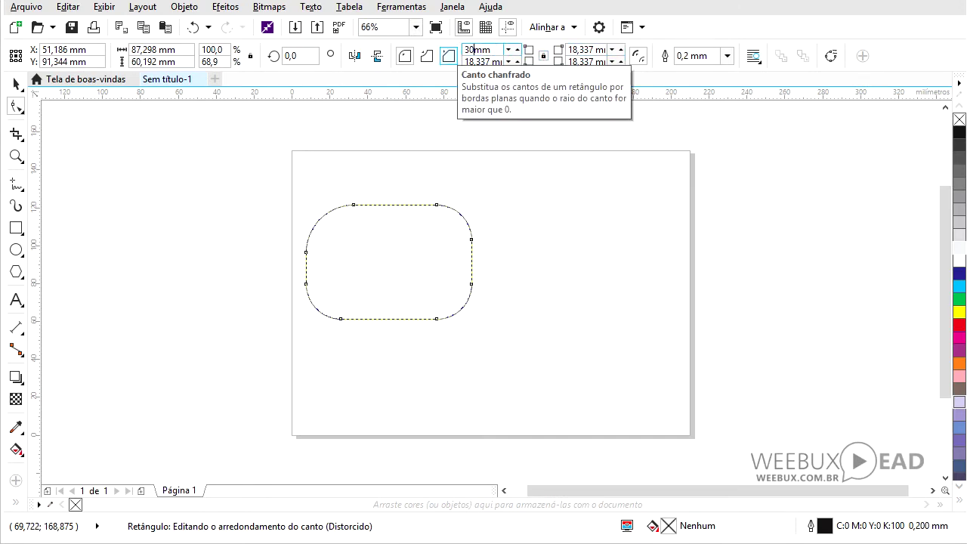
{"action": "key", "text": "Return"}
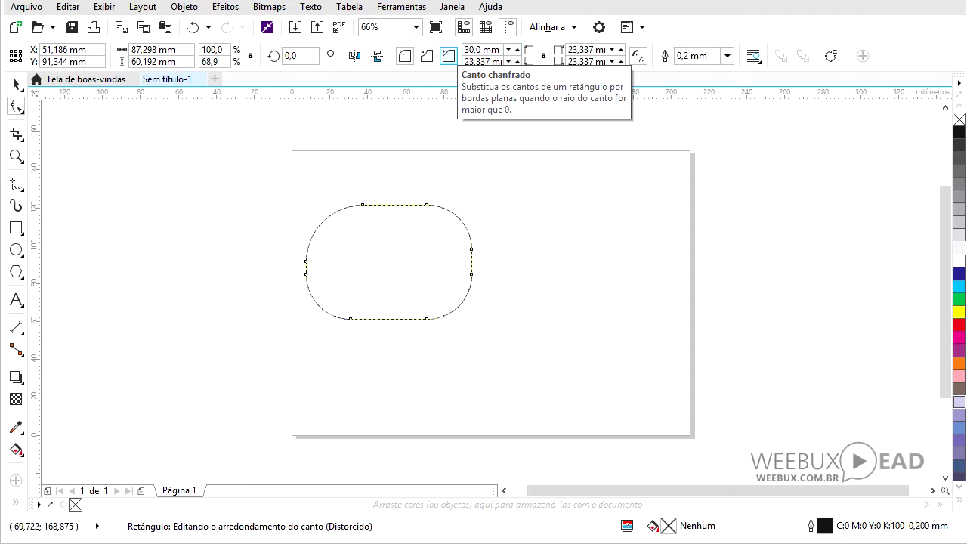
- Reset all the rectangle's corner radii to 0 mm, and set them all to 30 mm
{"action": "double_click", "coordinate": [484, 50]}
{"action": "type", "text": "0"}
{"action": "key", "text": "Return"}
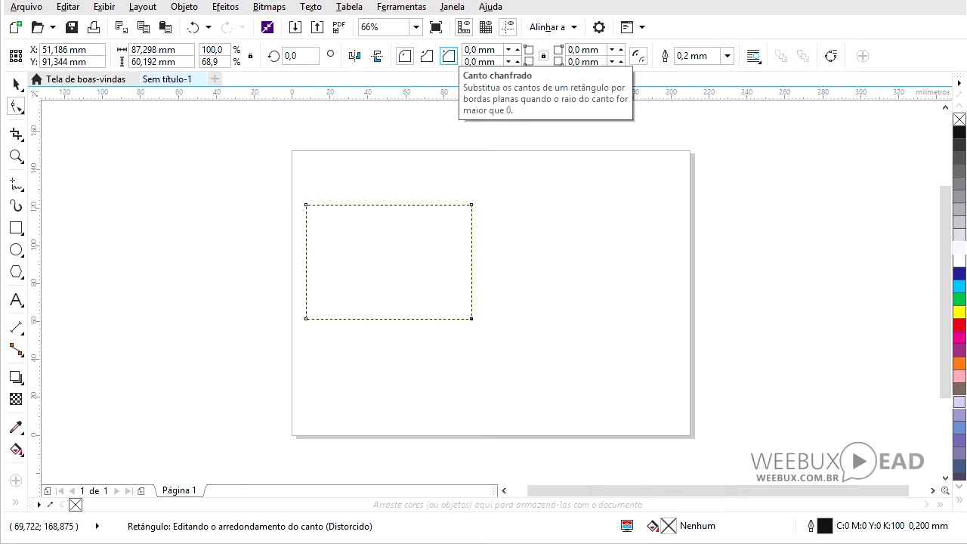
{"action": "double_click", "coordinate": [472, 50]}
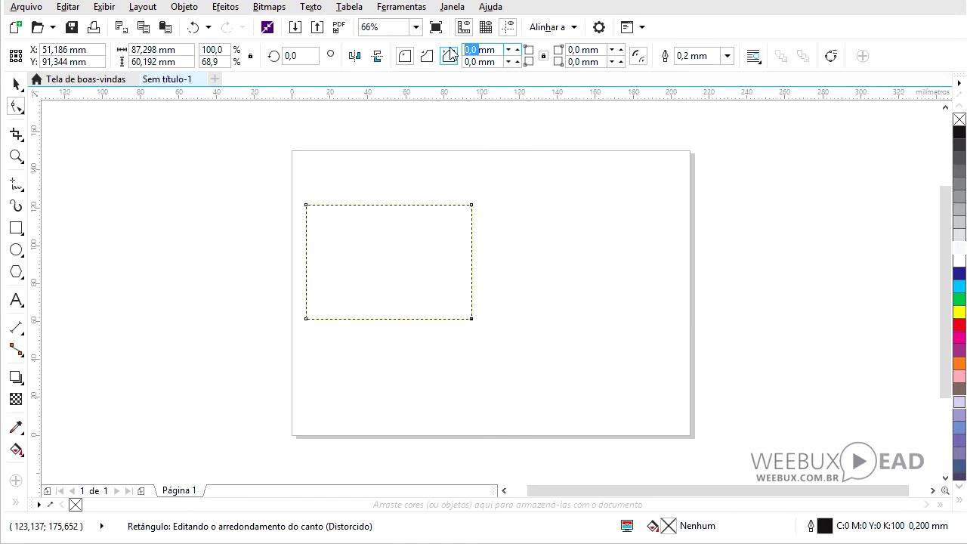
{"action": "type", "text": "30"}
{"action": "key", "text": "Return"}
{"action": "left_click", "coordinate": [543, 57]}
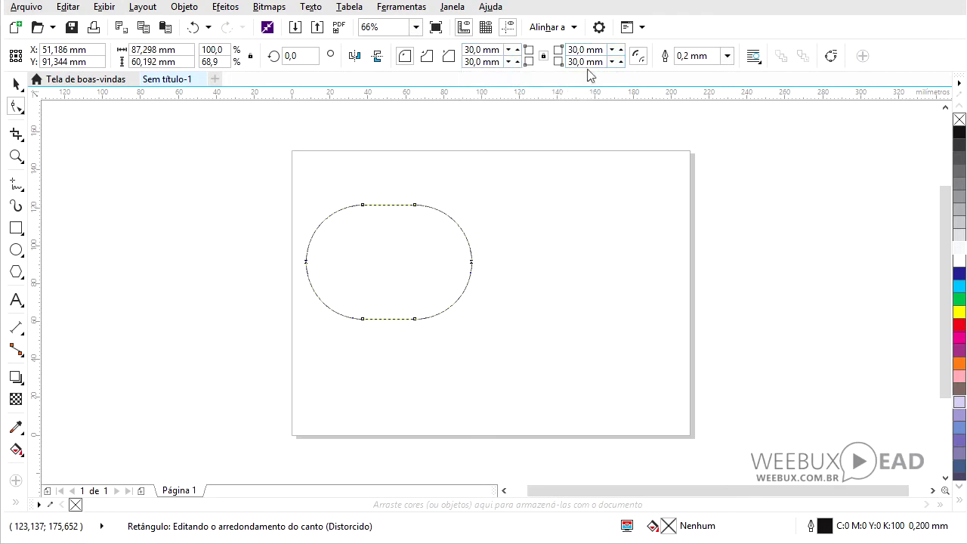
- Draw a circle about 73 mm in diameter beside the rounded rectangle and open it into an arc from 90° to 315°
{"action": "key", "text": "F7"}
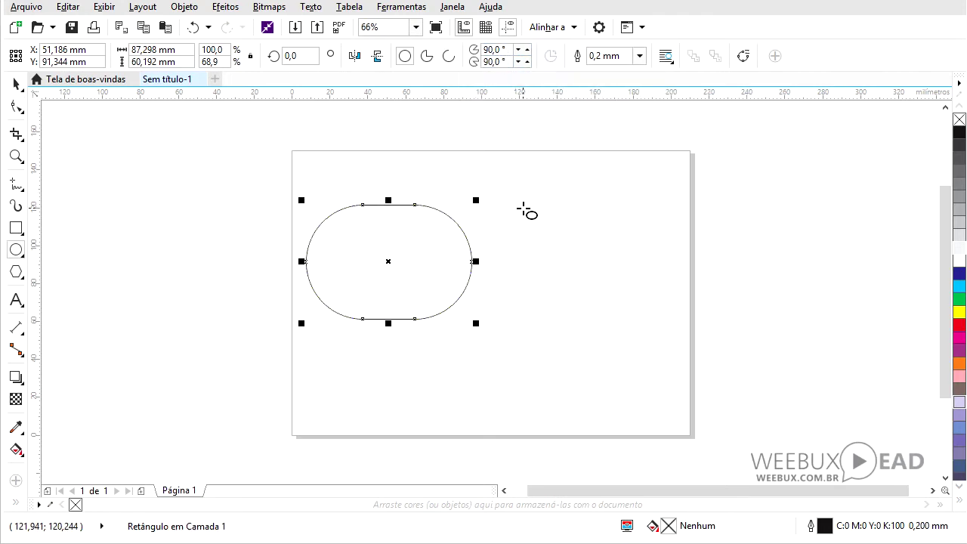
{"action": "left_click_drag", "start_coordinate": [522, 209], "coordinate": [662, 343]}
{"action": "left_click", "coordinate": [16, 106]}
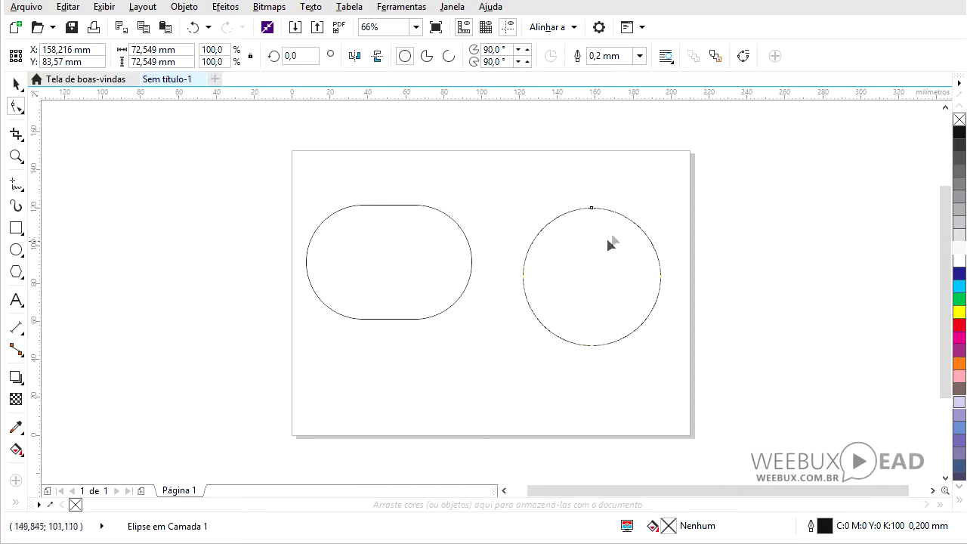
{"action": "left_click_drag", "start_coordinate": [590, 207], "coordinate": [623, 260]}
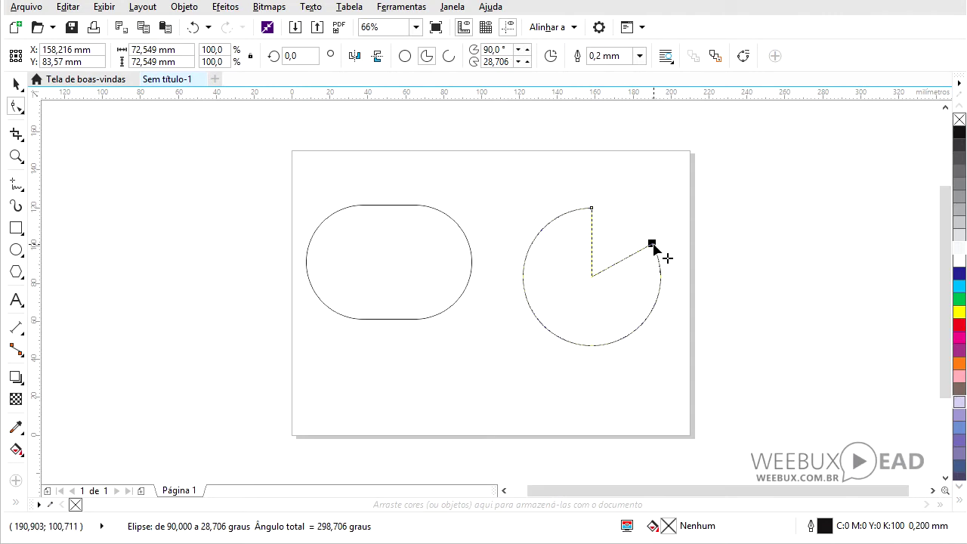
{"action": "left_click_drag", "start_coordinate": [652, 244], "coordinate": [701, 293]}
{"action": "left_click_drag", "start_coordinate": [709, 375], "coordinate": [698, 391]}
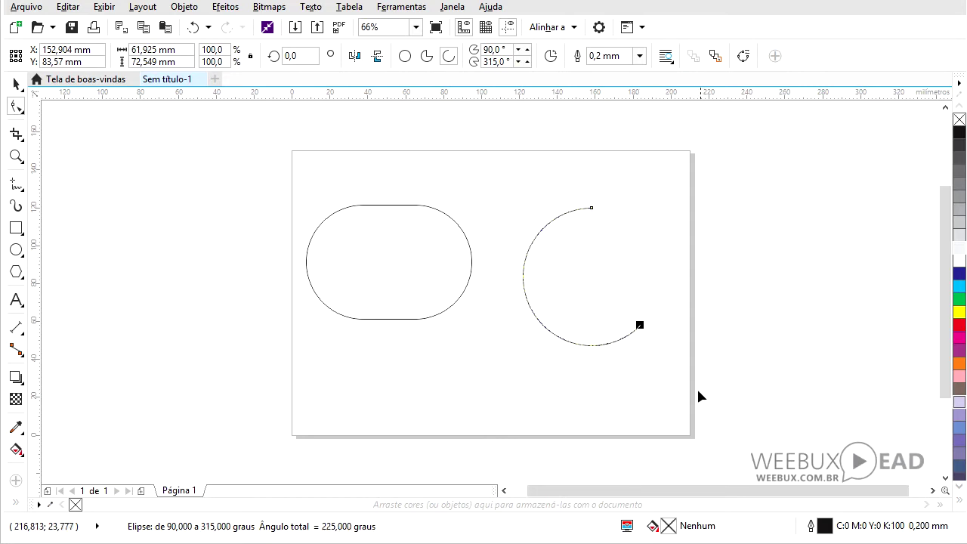
- Delete the open arc beside the rounded rectangle
{"action": "left_click", "coordinate": [498, 62]}
{"action": "key", "text": "space"}
{"action": "key", "text": "Delete"}
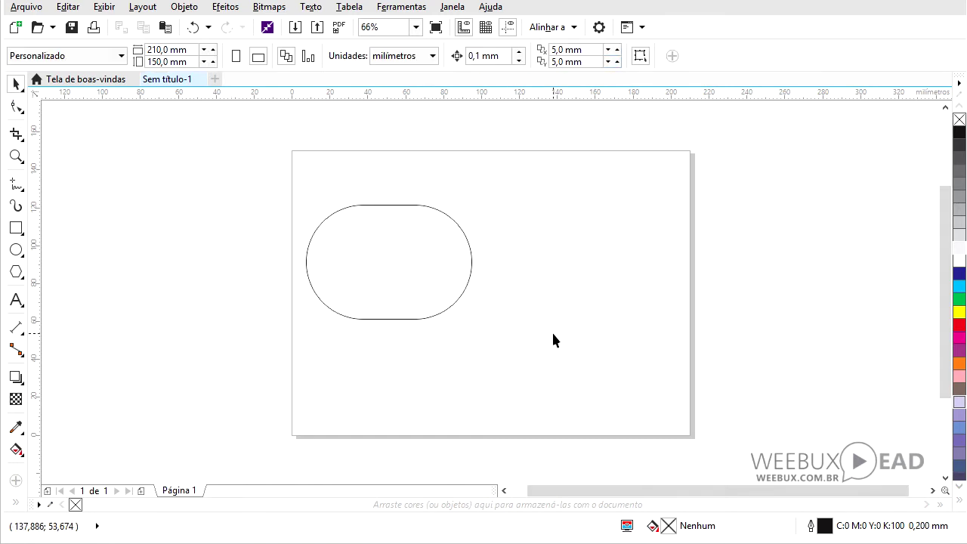
- Select the rounded rectangle and pull its corners back to square with the Shape tool
{"action": "left_click_drag", "start_coordinate": [553, 340], "coordinate": [54, 142]}
{"action": "left_click", "coordinate": [16, 107]}
{"action": "left_click_drag", "start_coordinate": [362, 318], "coordinate": [281, 341]}
{"action": "key", "text": "space"}
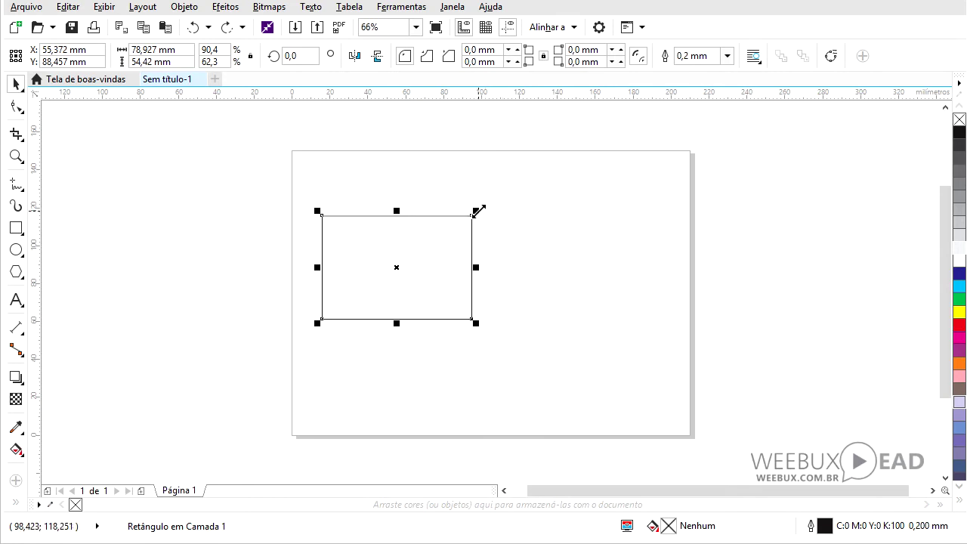
- Enlarge and shrink the rectangle by its corner and side handles, ending at about 95 × 71 mm
{"action": "left_click_drag", "start_coordinate": [477, 210], "coordinate": [509, 190]}
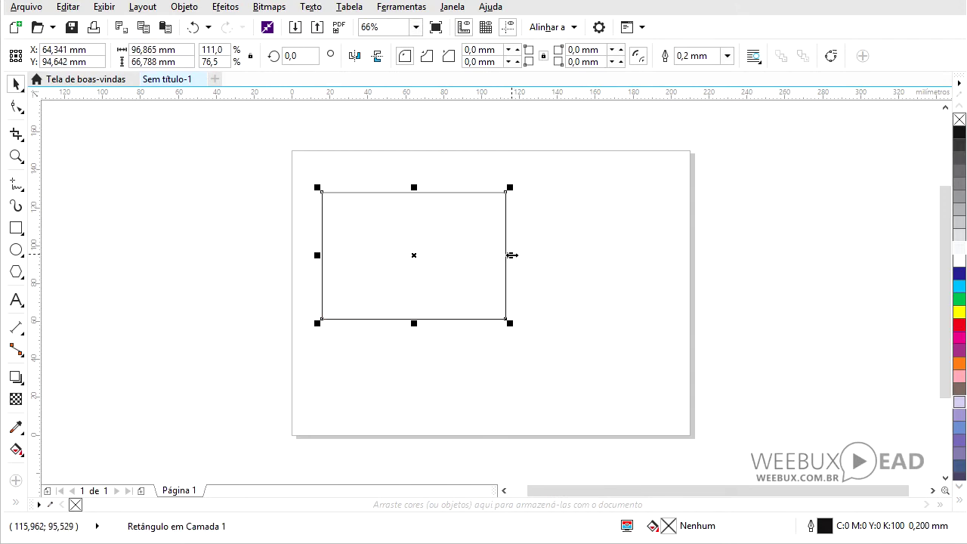
{"action": "left_click_drag", "start_coordinate": [512, 256], "coordinate": [415, 261]}
{"action": "left_click_drag", "start_coordinate": [370, 184], "coordinate": [371, 241]}
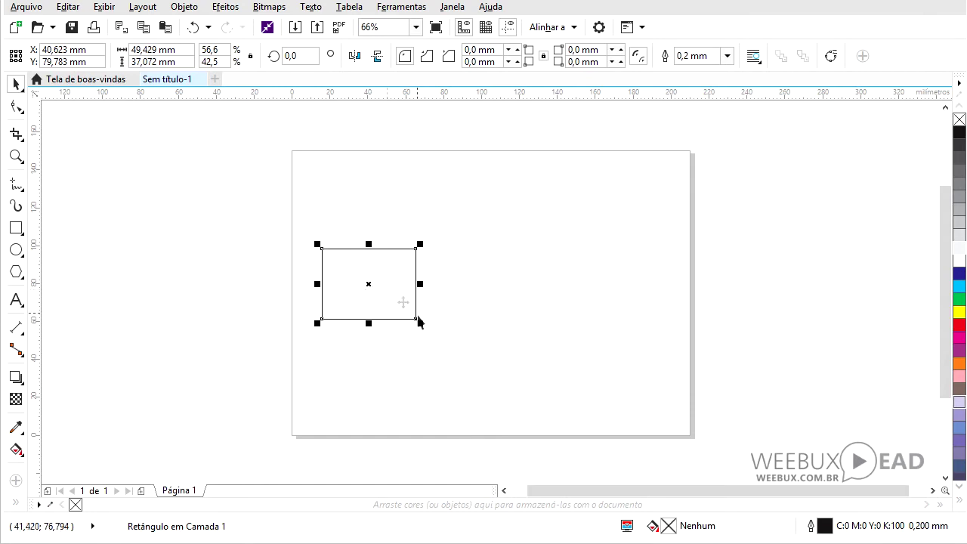
{"action": "left_click_drag", "start_coordinate": [420, 324], "coordinate": [582, 388]}
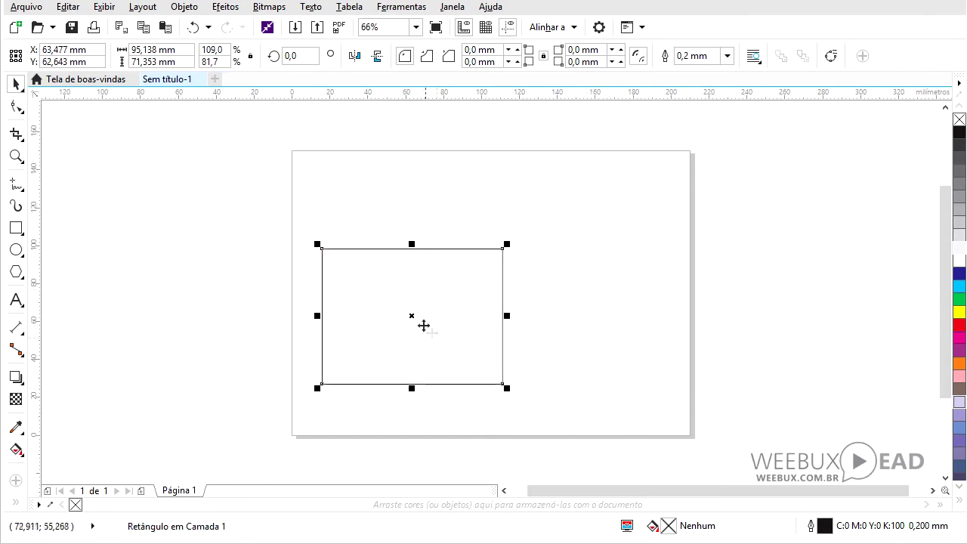
- Try skewing the rectangle horizontally and vertically, undoing each skew
{"action": "left_click", "coordinate": [411, 315]}
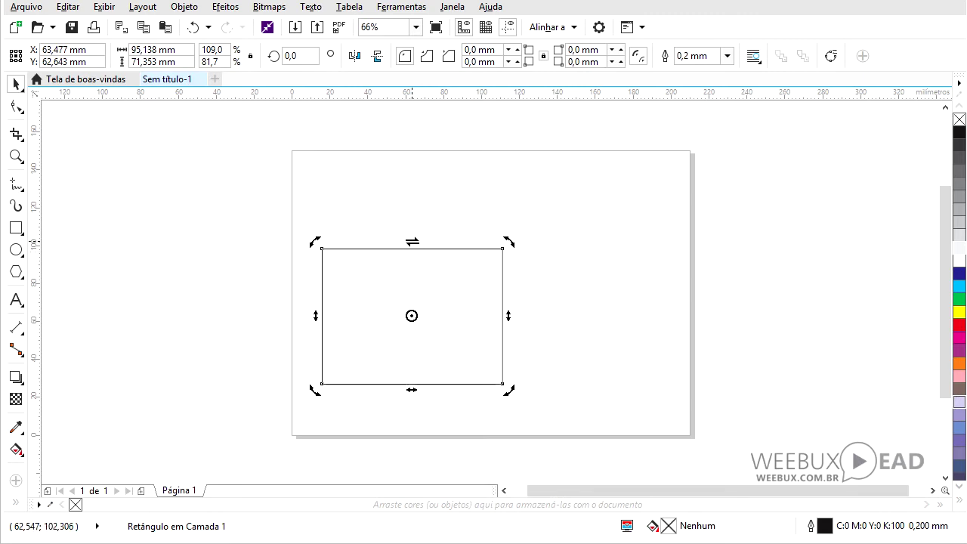
{"action": "left_click_drag", "start_coordinate": [412, 243], "coordinate": [419, 298]}
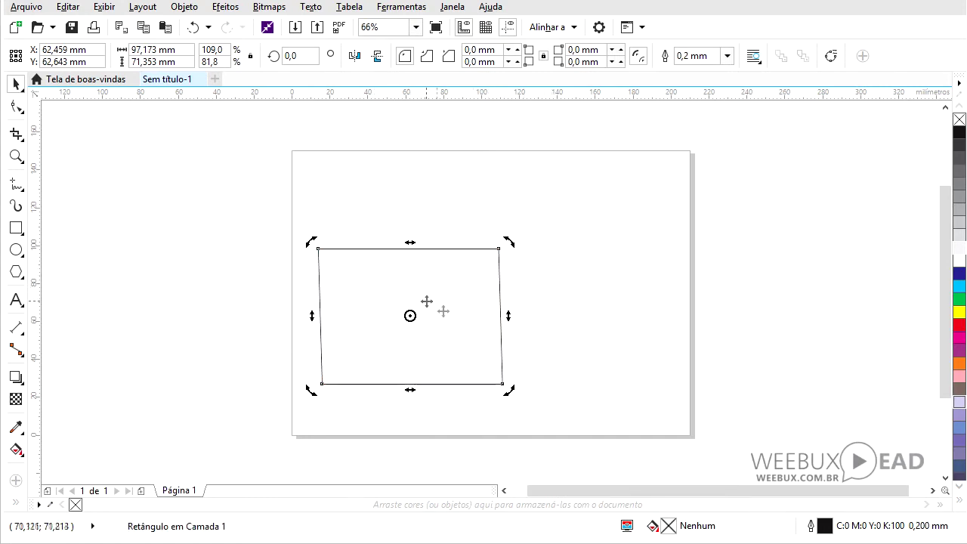
{"action": "key", "text": "ctrl+z"}
{"action": "left_click_drag", "start_coordinate": [510, 316], "coordinate": [505, 388]}
{"action": "key", "text": "ctrl+z"}
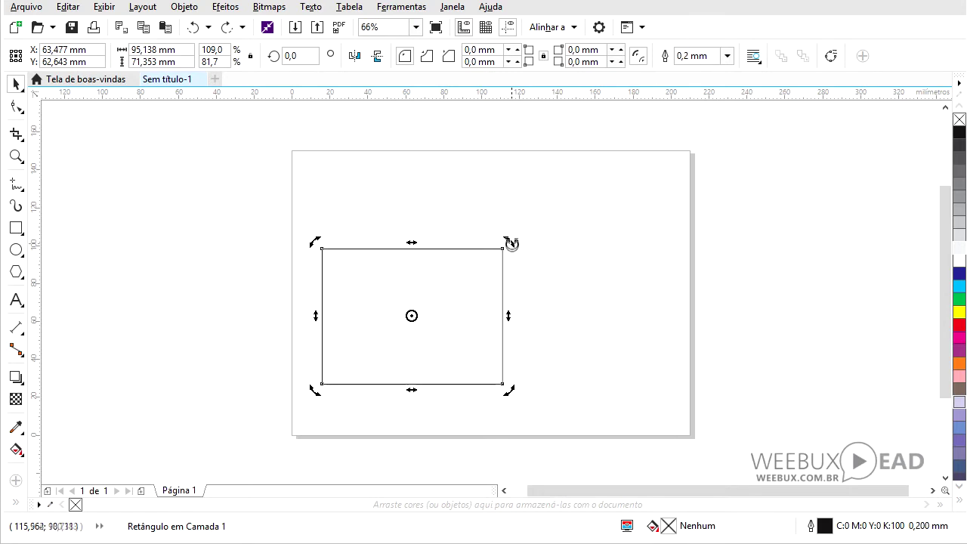
- Try rotating the rectangle freehand and to exactly 45°, undoing both rotations
{"action": "left_click_drag", "start_coordinate": [511, 242], "coordinate": [506, 359]}
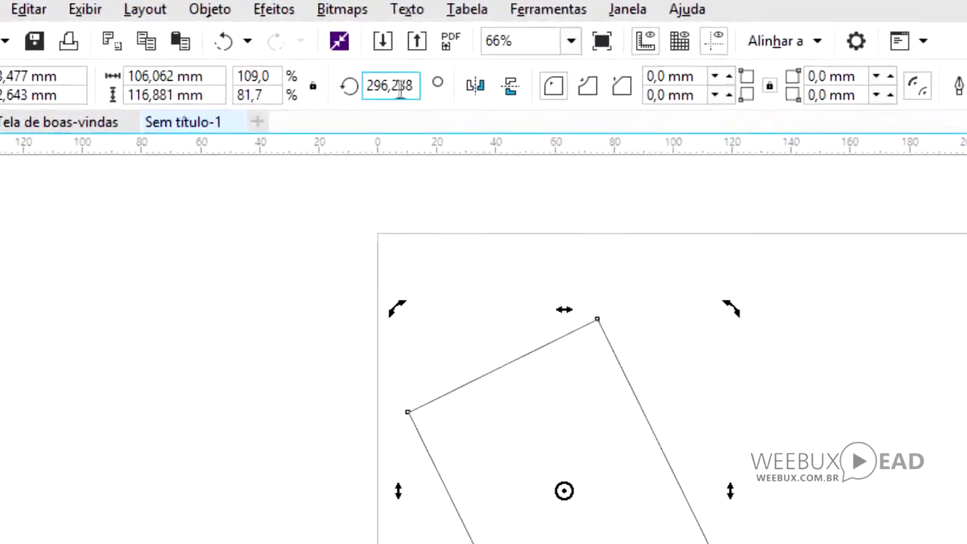
{"action": "left_click_drag", "start_coordinate": [425, 107], "coordinate": [490, 140]}
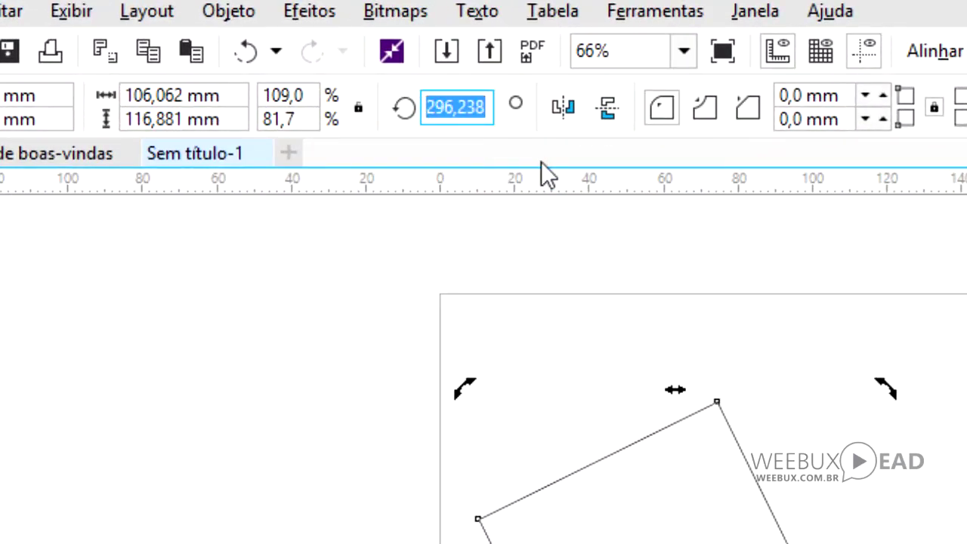
{"action": "type", "text": "45,0"}
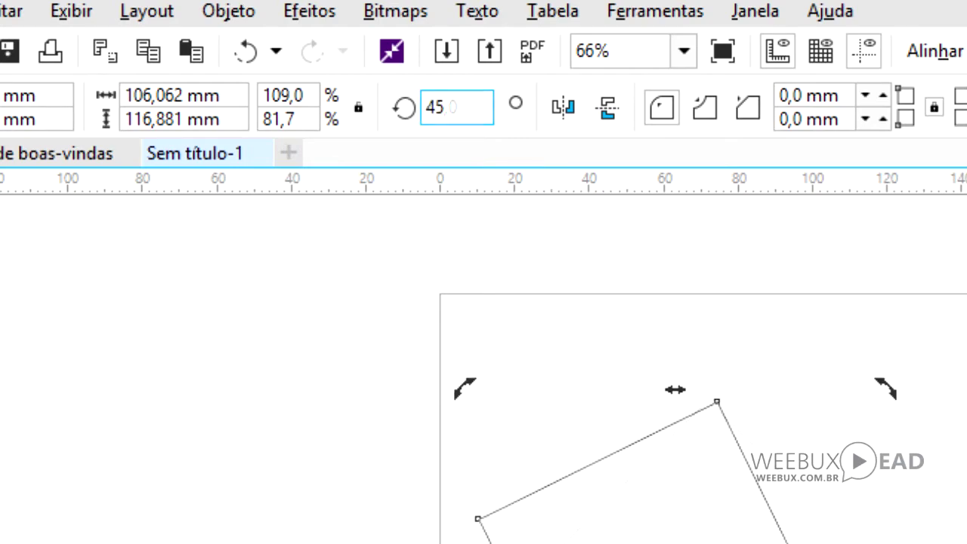
{"action": "key", "text": "Return"}
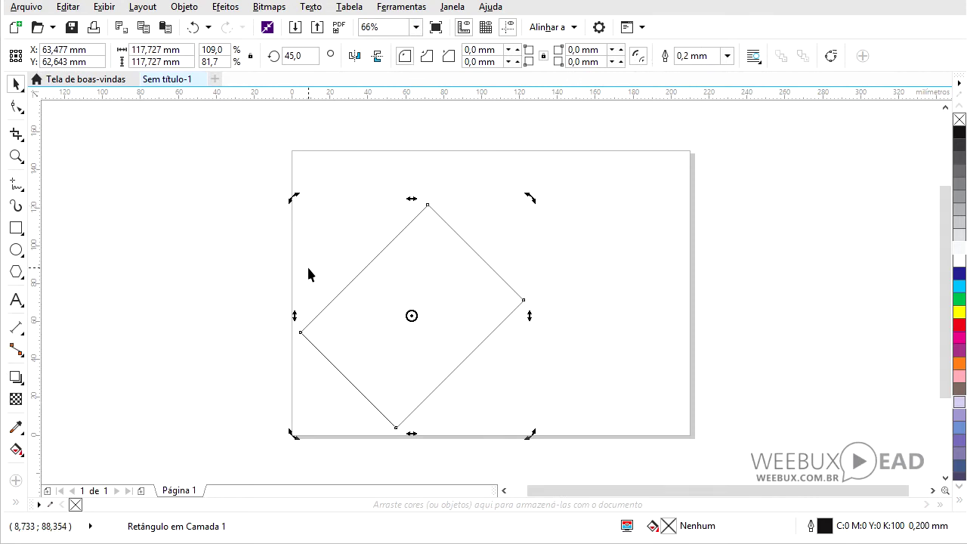
{"action": "left_click", "coordinate": [251, 279]}
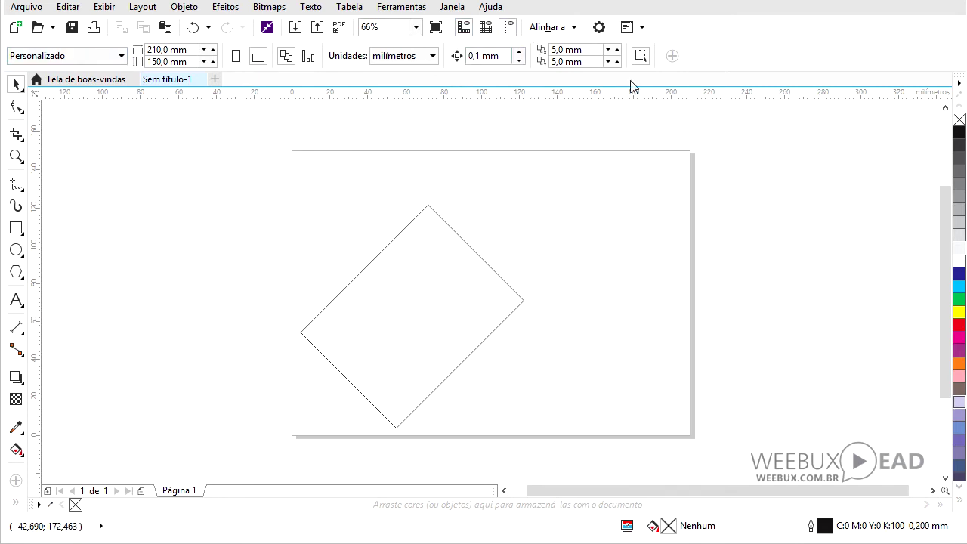
{"action": "key", "text": "ctrl+z"}
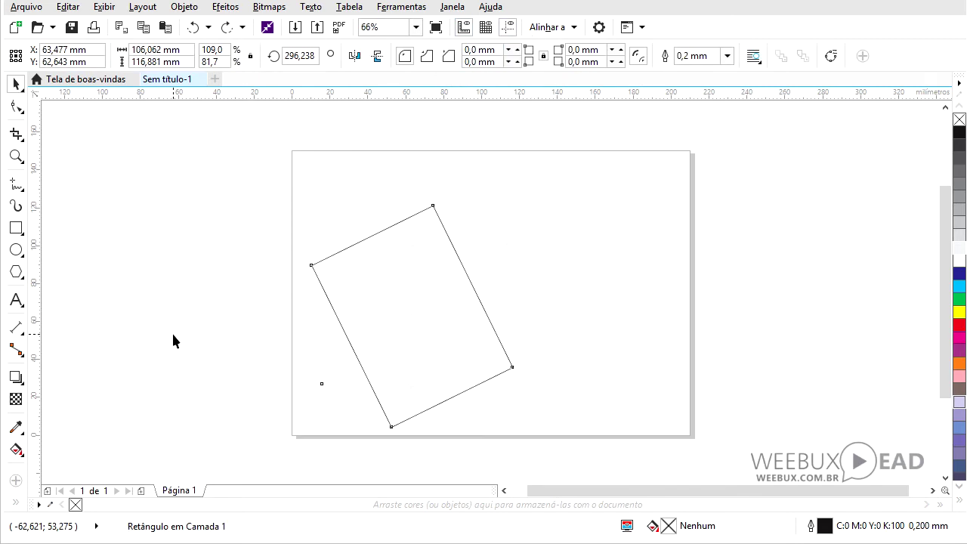
{"action": "key", "text": "ctrl+z"}
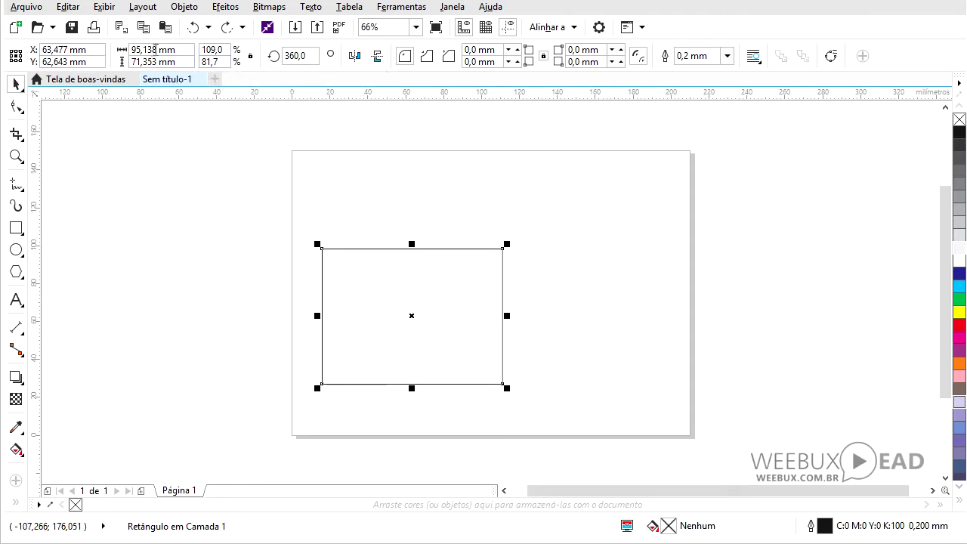
- Set the rectangle's width to 100 mm and its height to 80 mm
{"action": "double_click", "coordinate": [156, 50]}
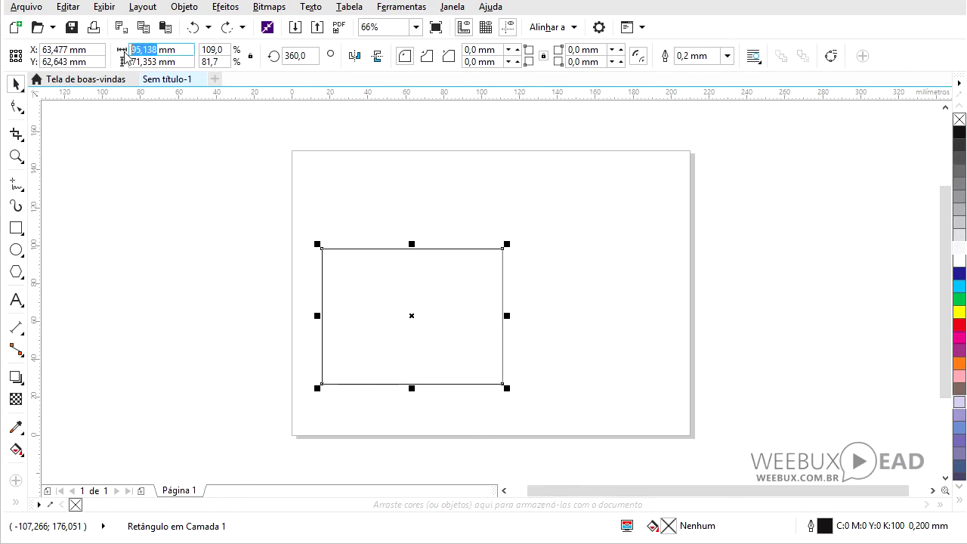
{"action": "type", "text": "100"}
{"action": "key", "text": "Return"}
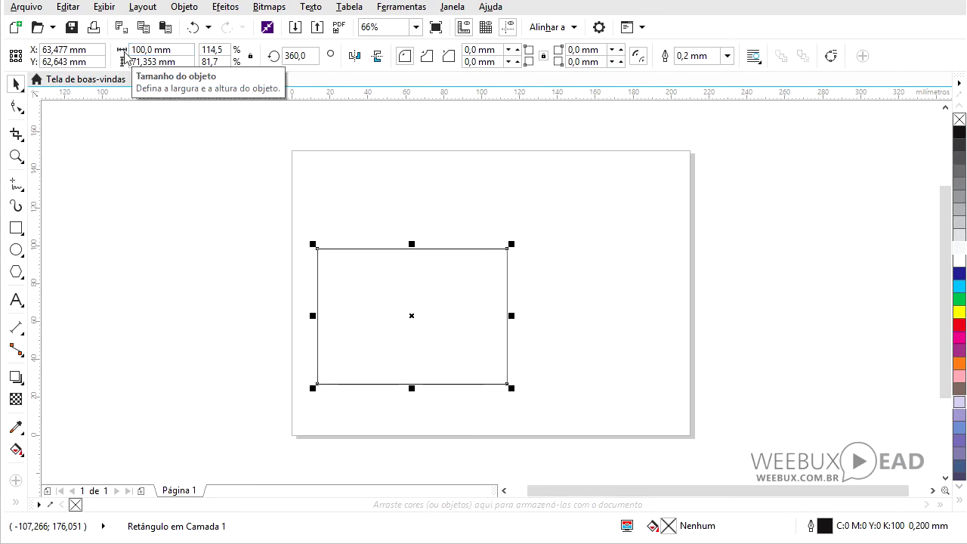
{"action": "double_click", "coordinate": [154, 62]}
{"action": "type", "text": "80"}
{"action": "key", "text": "Return"}
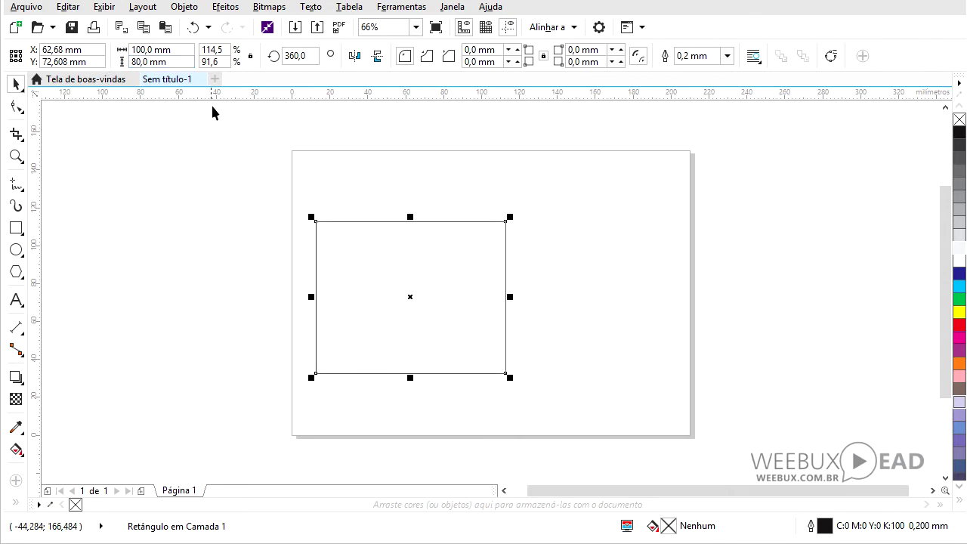
- Move the rectangle up to about X 59 mm, Y 92 mm and mirror it horizontally
{"action": "left_click_drag", "start_coordinate": [408, 292], "coordinate": [410, 261]}
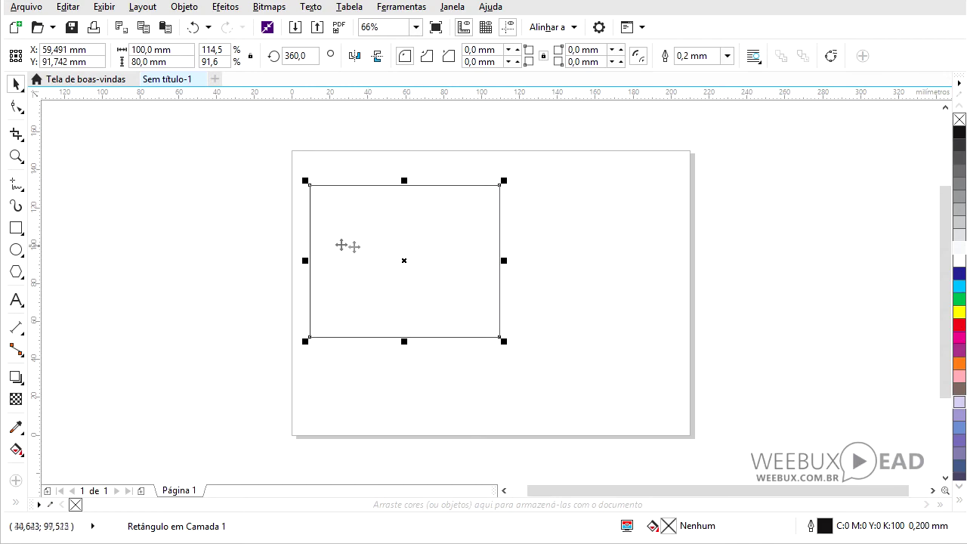
{"action": "left_click", "coordinate": [354, 56]}
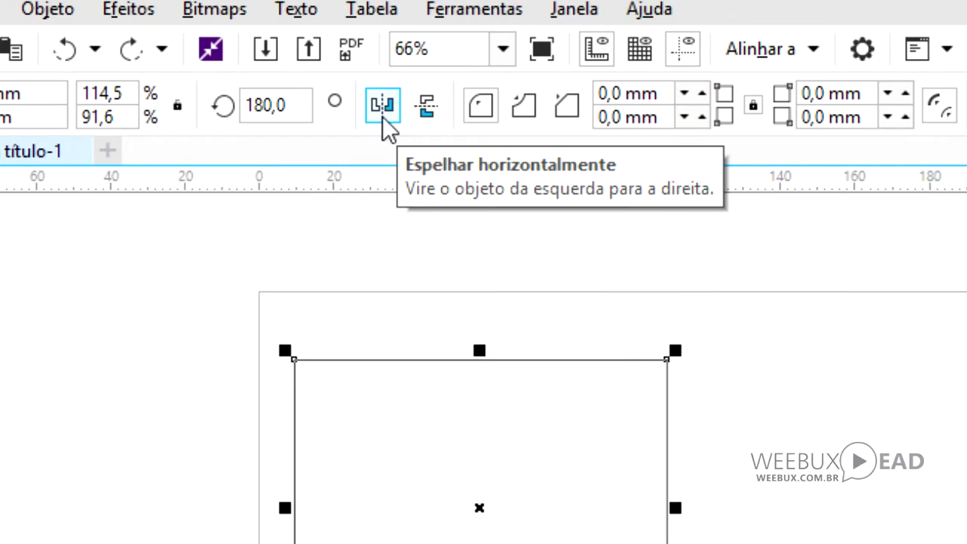
- Rotate the rectangle freehand by a corner to an angle of about 129° and keep it selected
{"action": "left_click", "coordinate": [479, 525]}
{"action": "left_click_drag", "start_coordinate": [676, 350], "coordinate": [684, 543]}
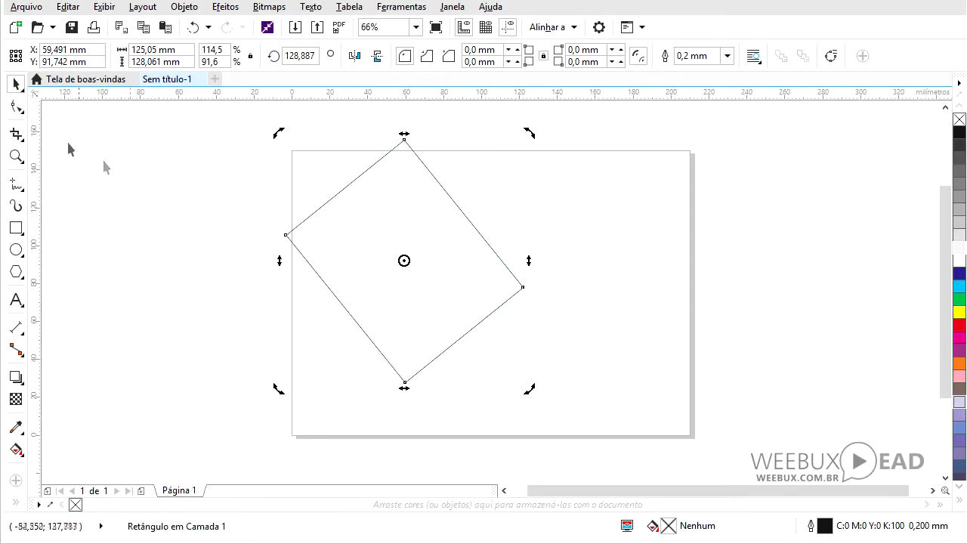
{"action": "left_click", "coordinate": [152, 156]}
{"action": "left_click", "coordinate": [359, 199]}
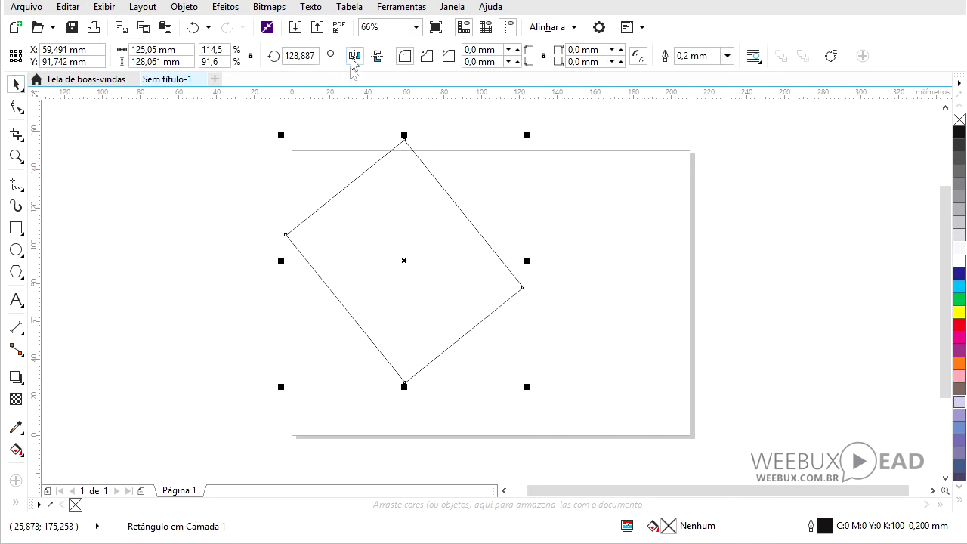
- Mirror the tilted rectangle horizontally back and forth, and undo the mirroring and the freehand rotation
{"action": "left_click", "coordinate": [354, 56]}
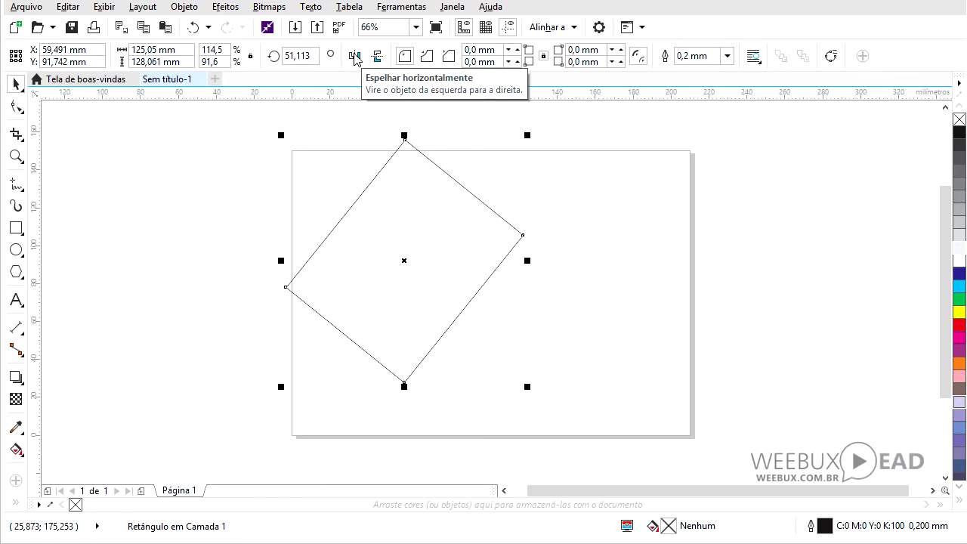
{"action": "left_click", "coordinate": [355, 58]}
{"action": "left_click", "coordinate": [354, 58]}
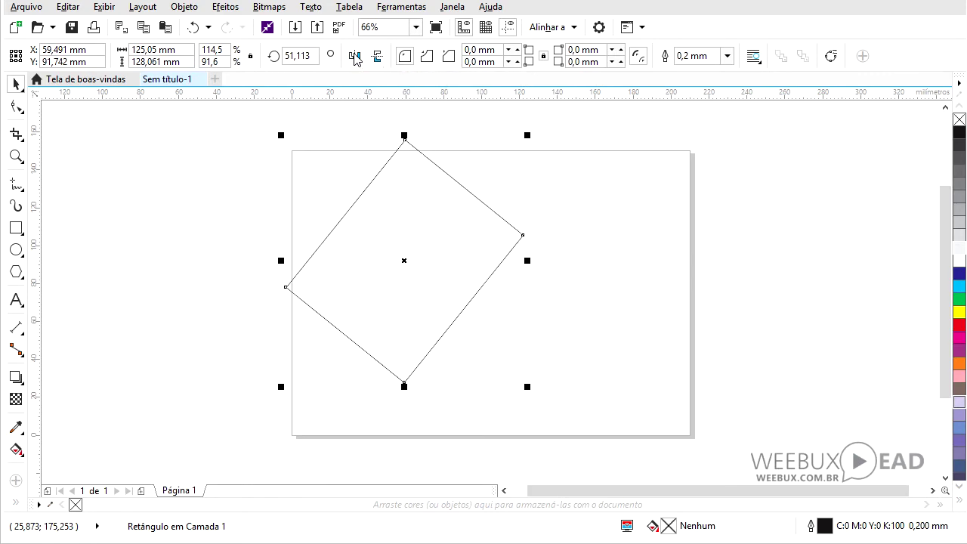
{"action": "left_click", "coordinate": [354, 57]}
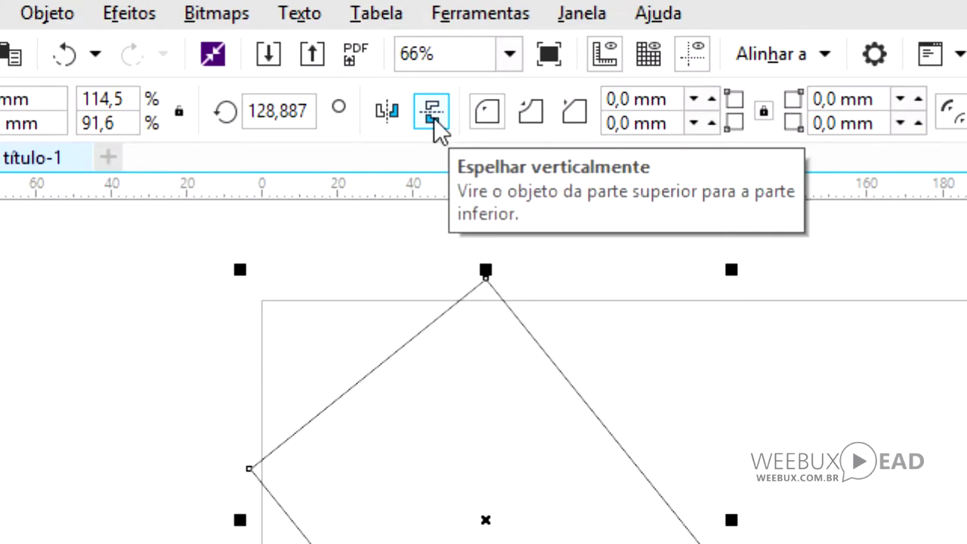
{"action": "left_click", "coordinate": [194, 351]}
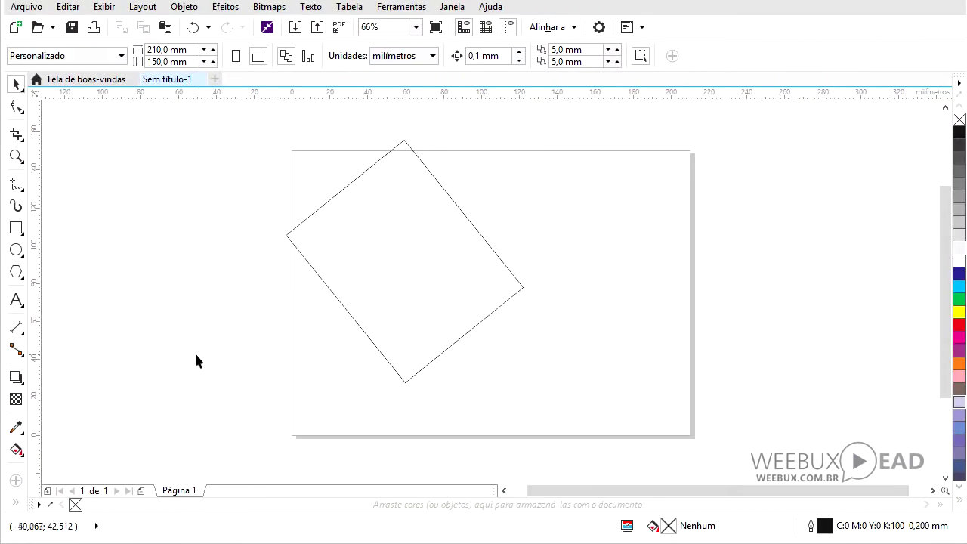
{"action": "left_click", "coordinate": [310, 264]}
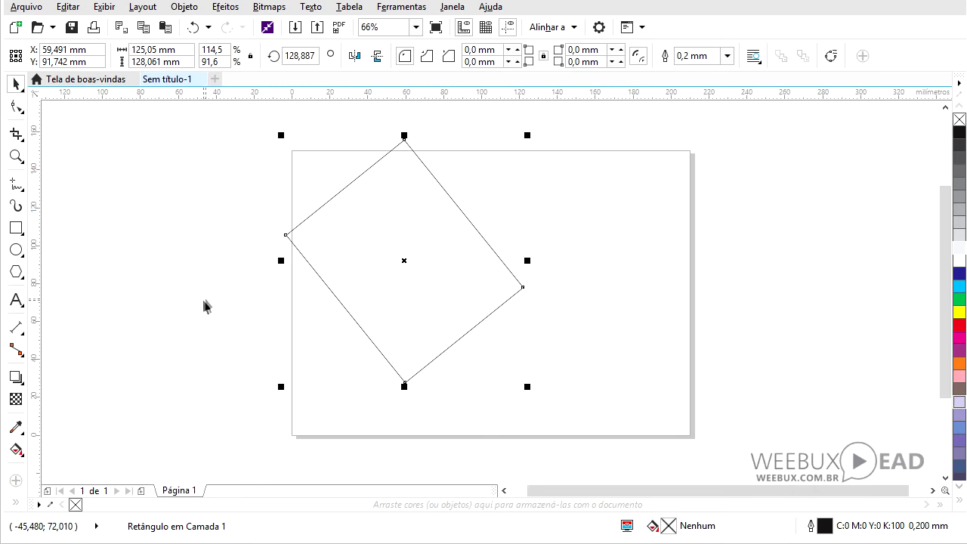
{"action": "key", "text": "ctrl+z"}
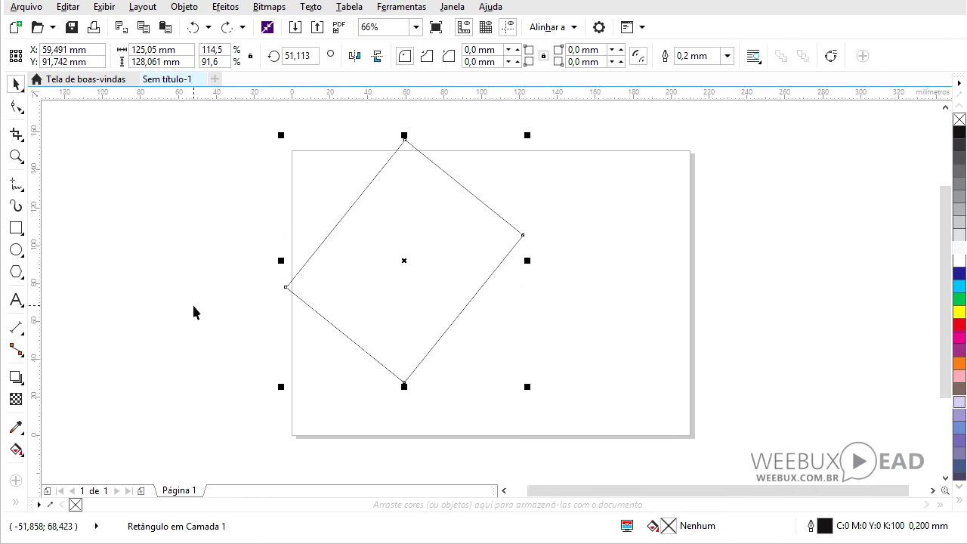
{"action": "key", "text": "ctrl+z"}
- Move the rectangle to about X 79 mm, Y 89 mm and place a duplicate to its right, at about X 206 mm, Y 94 mm
{"action": "left_click_drag", "start_coordinate": [404, 261], "coordinate": [442, 272]}
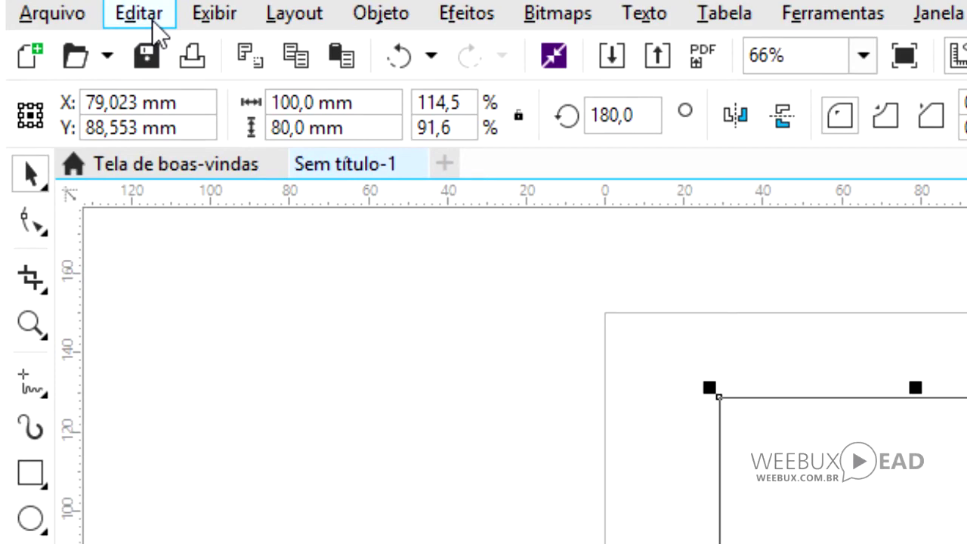
{"action": "left_click", "coordinate": [152, 19]}
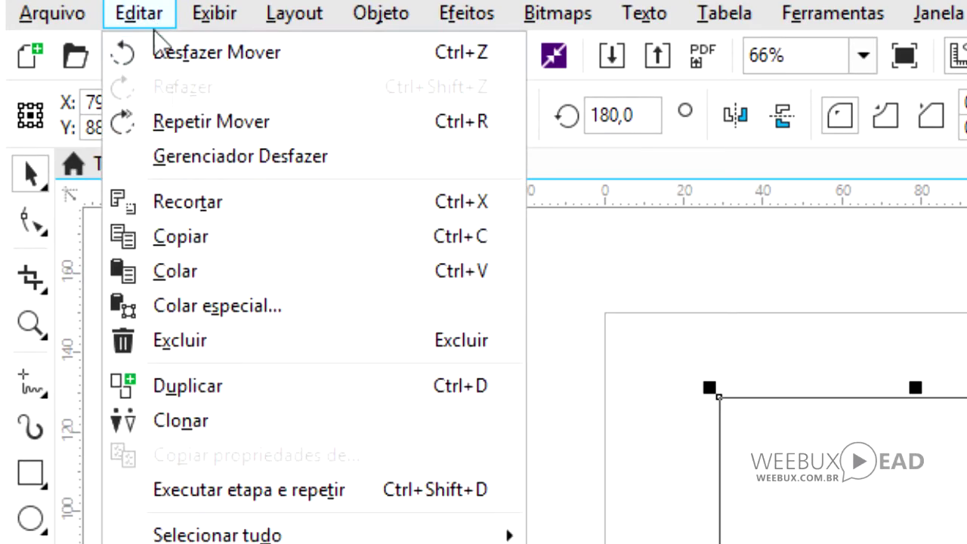
{"action": "left_click", "coordinate": [209, 387]}
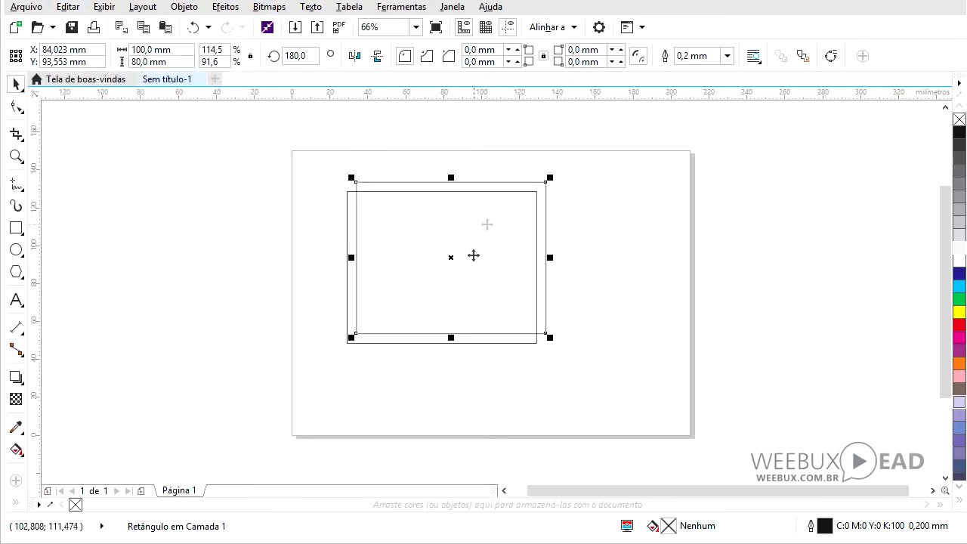
{"action": "left_click_drag", "start_coordinate": [449, 255], "coordinate": [679, 255]}
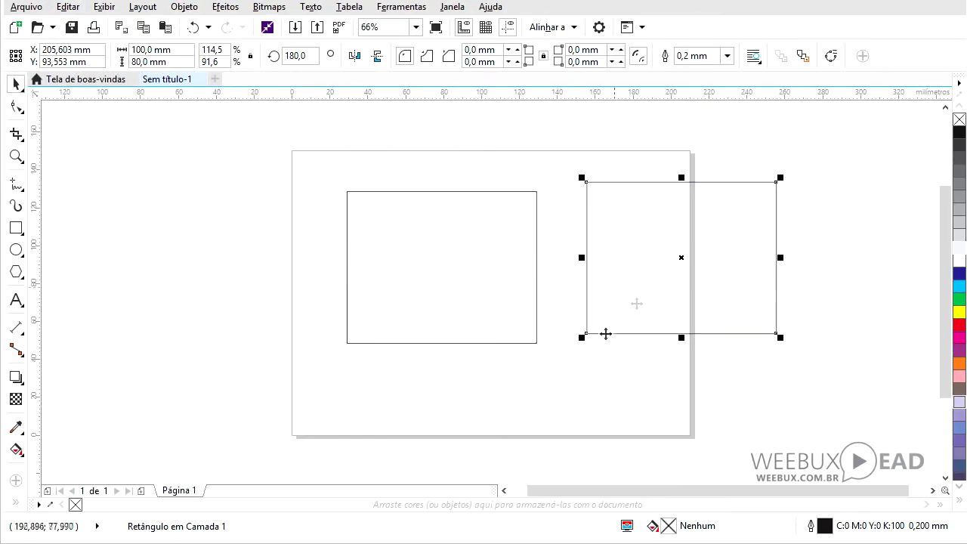
- Delete the duplicate beside the rectangle and select the original
{"action": "left_click", "coordinate": [632, 373]}
{"action": "left_click", "coordinate": [626, 333]}
{"action": "key", "text": "Delete"}
{"action": "left_click", "coordinate": [479, 307]}
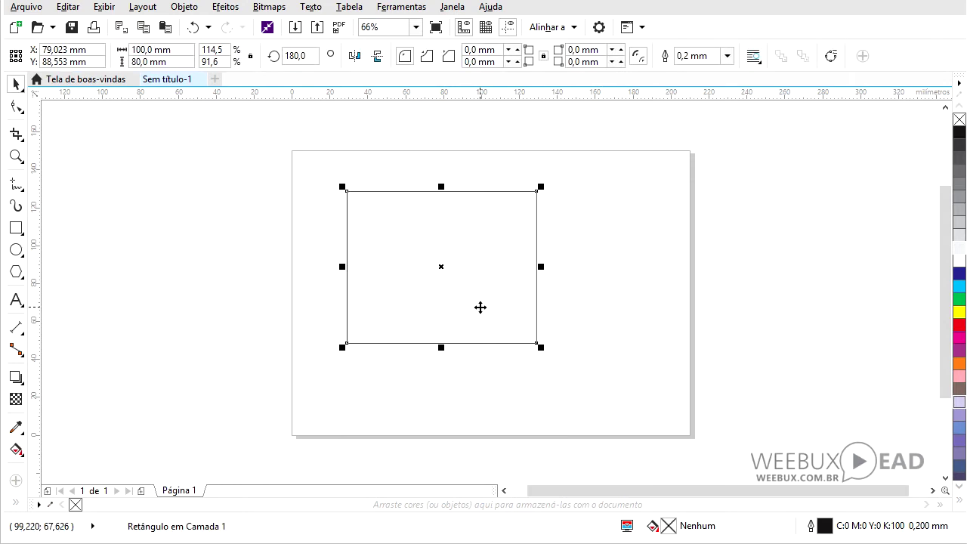
- Duplicate the original rectangle once more and move the new duplicate clear of it to the right
{"action": "left_click", "coordinate": [68, 7]}
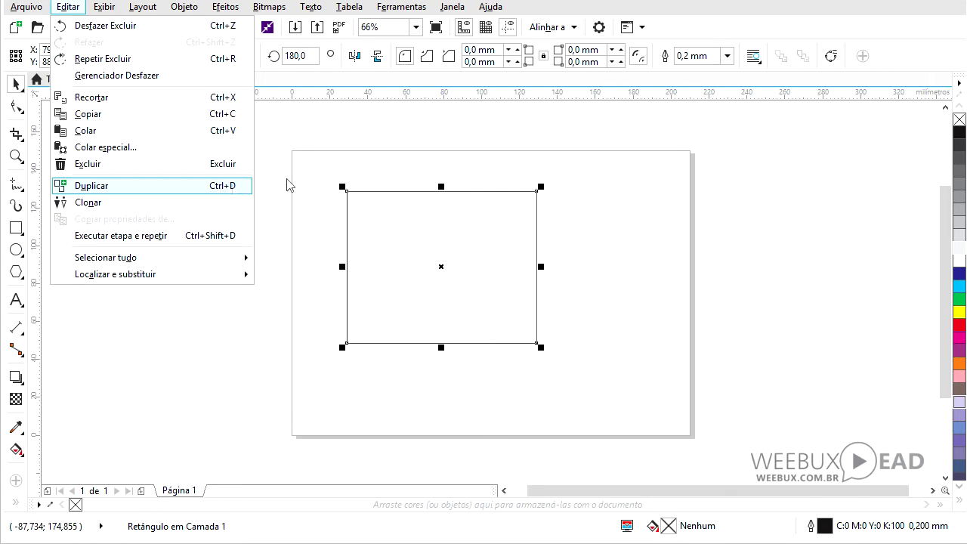
{"action": "left_click", "coordinate": [403, 200]}
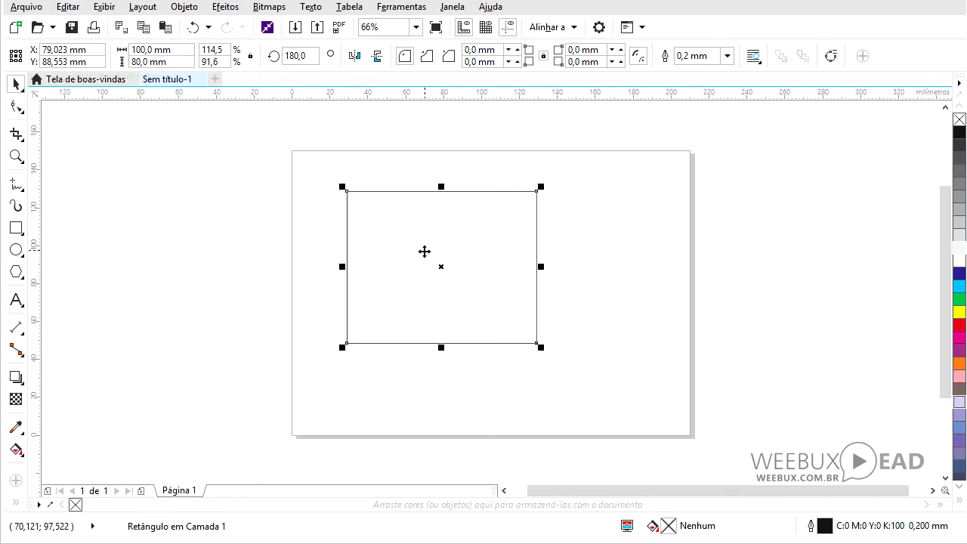
{"action": "key", "text": "ctrl+d"}
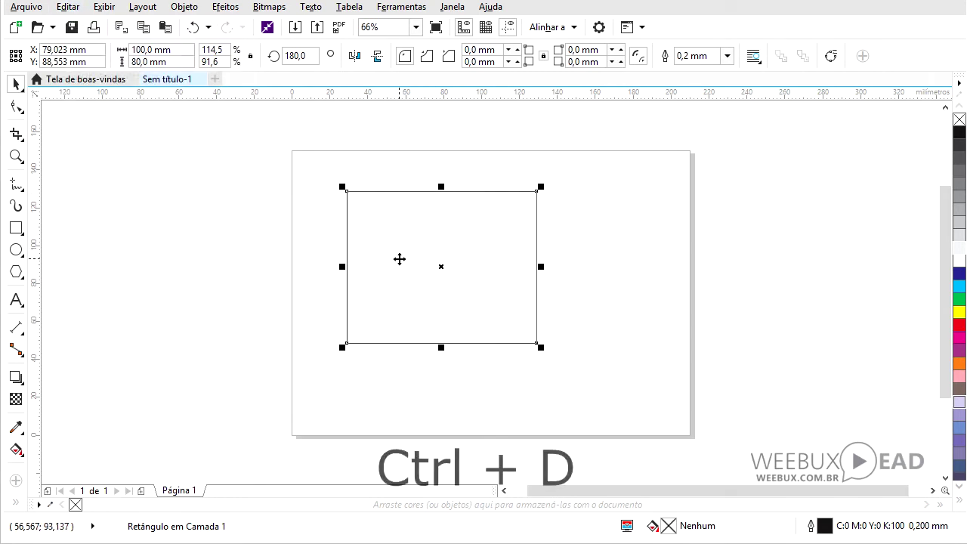
{"action": "left_click_drag", "start_coordinate": [451, 258], "coordinate": [662, 265]}
- Delete the second duplicate and reselect the original rectangle
{"action": "left_click", "coordinate": [577, 423]}
{"action": "left_click", "coordinate": [591, 330]}
{"action": "key", "text": "Delete"}
{"action": "left_click", "coordinate": [483, 341]}
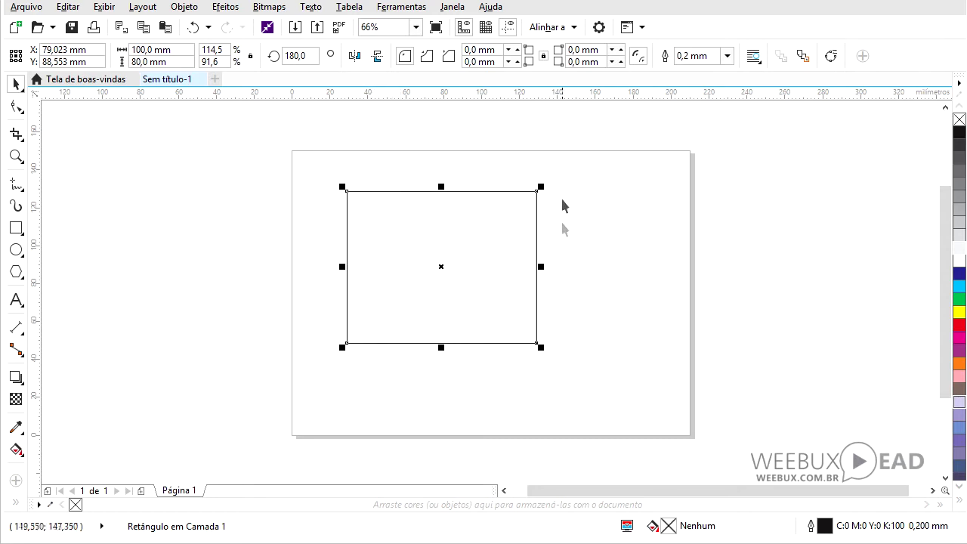
- Try dropping a copy of the rectangle to its right, delete that copy and reselect the original
{"action": "left_click_drag", "start_coordinate": [443, 270], "coordinate": [672, 266]}
{"action": "left_click", "coordinate": [578, 342]}
{"action": "key", "text": "Delete"}
{"action": "left_click", "coordinate": [441, 344]}
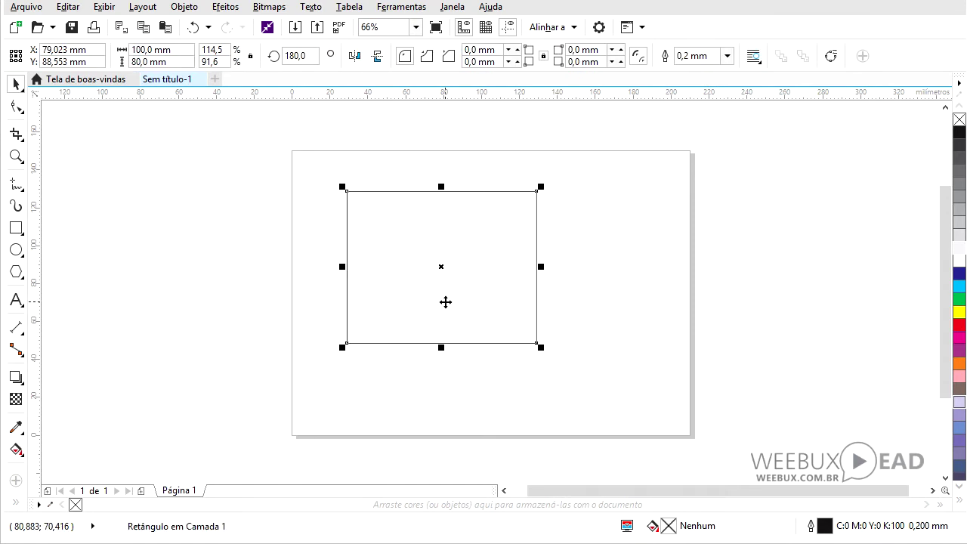
- Drop a copy of the rectangle to its right at about X 199 mm, level with the original, and clear the selection
{"action": "left_click_drag", "start_coordinate": [446, 272], "coordinate": [585, 290]}
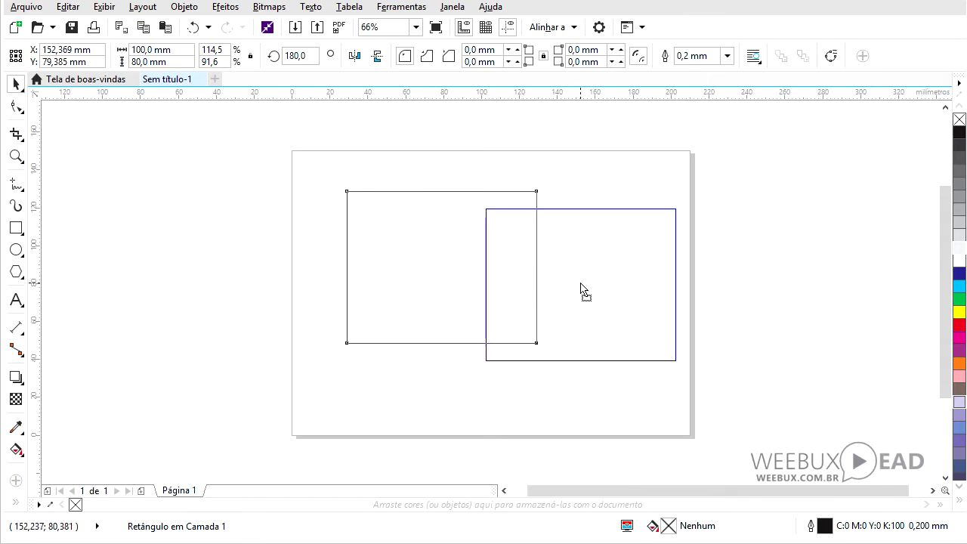
{"action": "left_click_drag", "start_coordinate": [581, 288], "coordinate": [660, 270]}
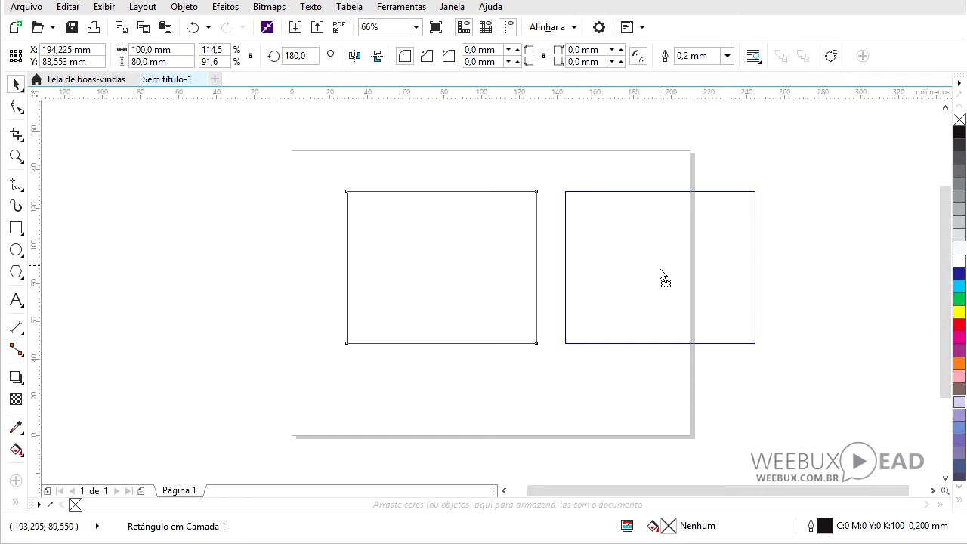
{"action": "left_click_drag", "start_coordinate": [660, 273], "coordinate": [669, 273]}
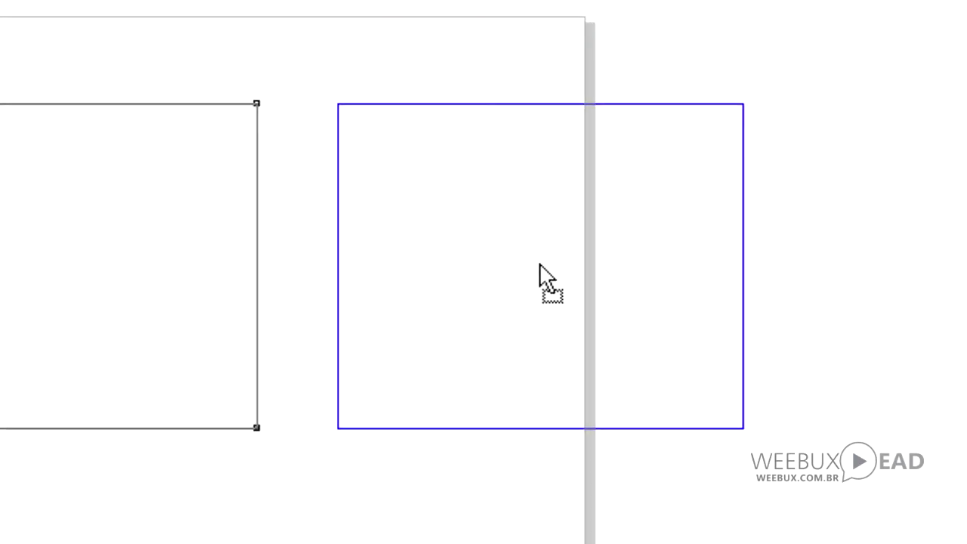
{"action": "right_click", "coordinate": [539, 264]}
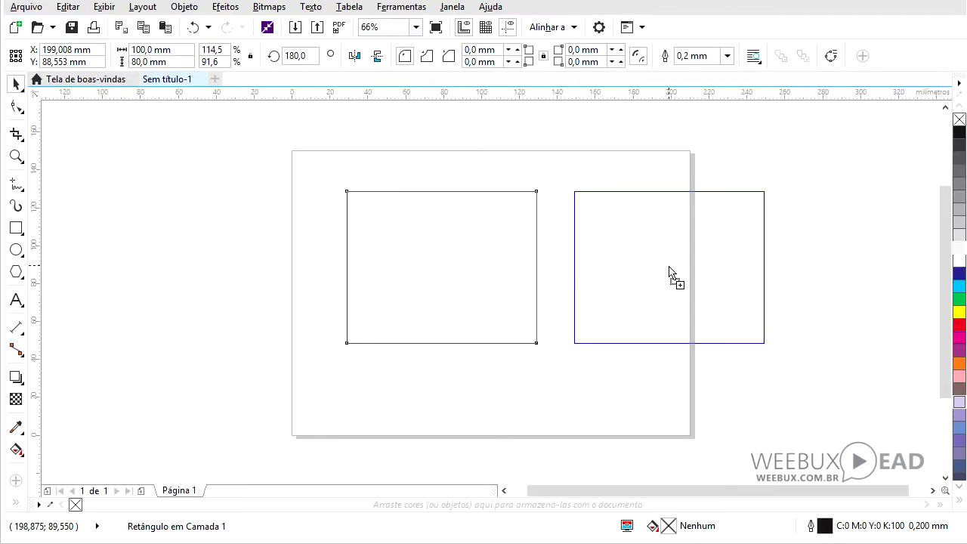
{"action": "left_click_drag", "start_coordinate": [669, 272], "coordinate": [671, 275]}
{"action": "left_click", "coordinate": [661, 373]}
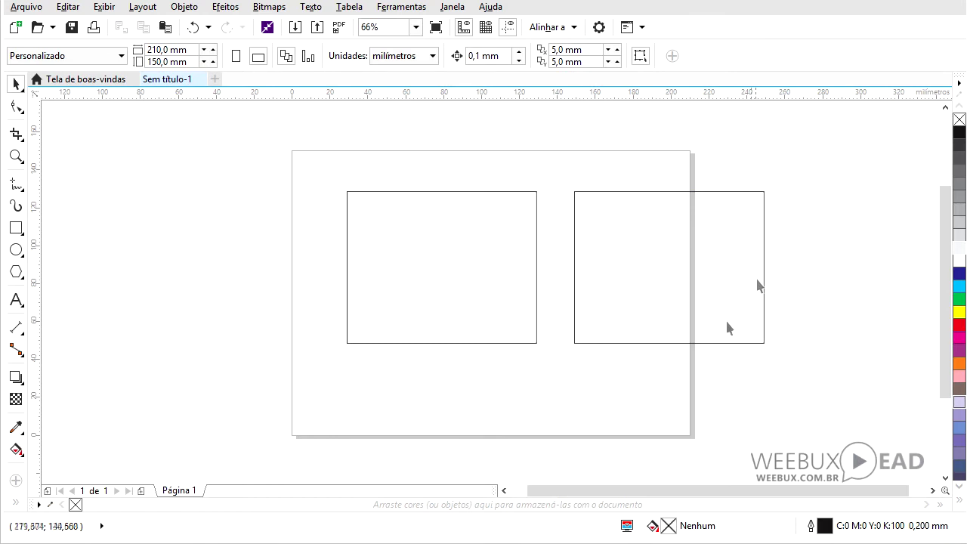
- Delete the copy and shrink the original rectangle to about 24.4 × 19.5 mm near the page's upper-left corner
{"action": "left_click", "coordinate": [626, 343]}
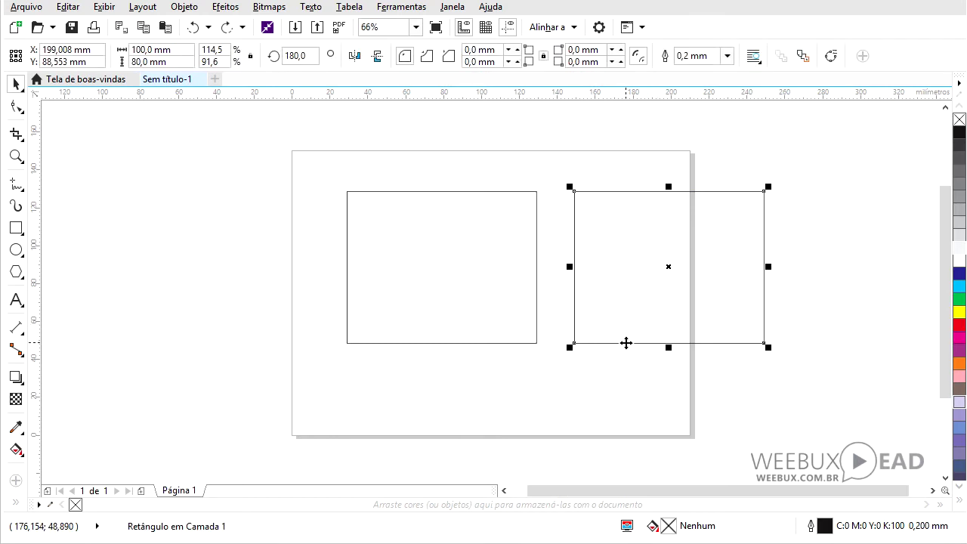
{"action": "key", "text": "Delete"}
{"action": "left_click", "coordinate": [518, 330]}
{"action": "left_click_drag", "start_coordinate": [541, 347], "coordinate": [356, 205]}
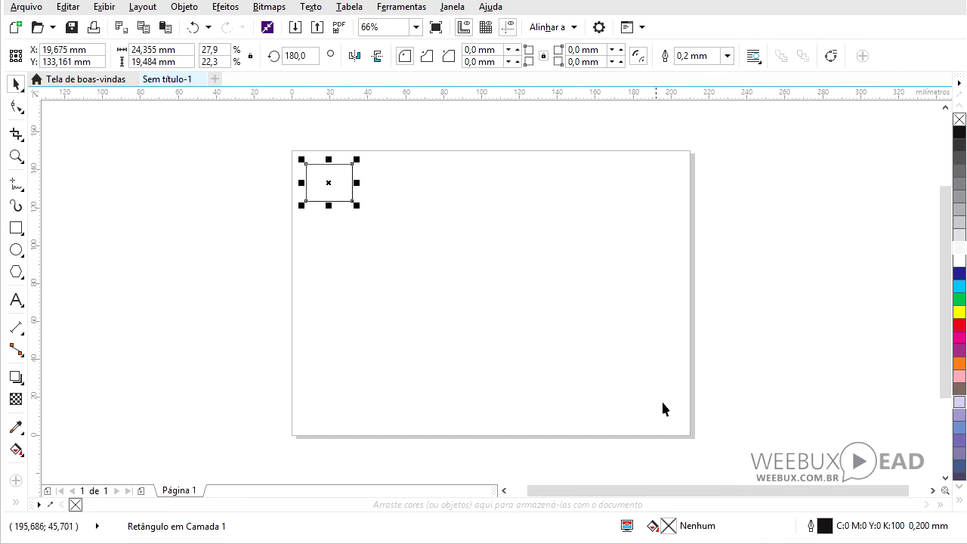
- Drop a copy of the small rectangle to its right at about X 49 mm, level with the original
{"action": "left_click_drag", "start_coordinate": [329, 181], "coordinate": [385, 186]}
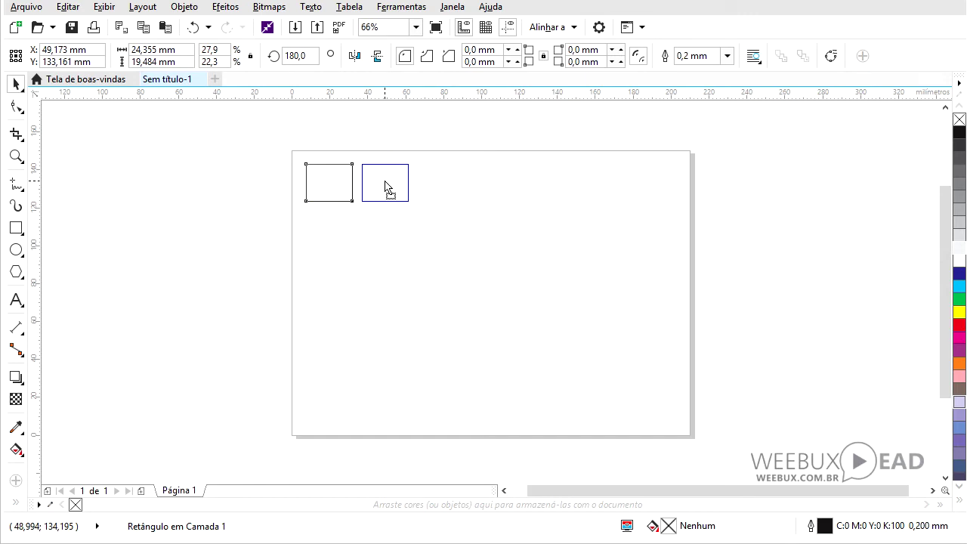
{"action": "left_click_drag", "start_coordinate": [386, 186], "coordinate": [385, 231]}
{"action": "left_click_drag", "start_coordinate": [384, 230], "coordinate": [386, 231]}
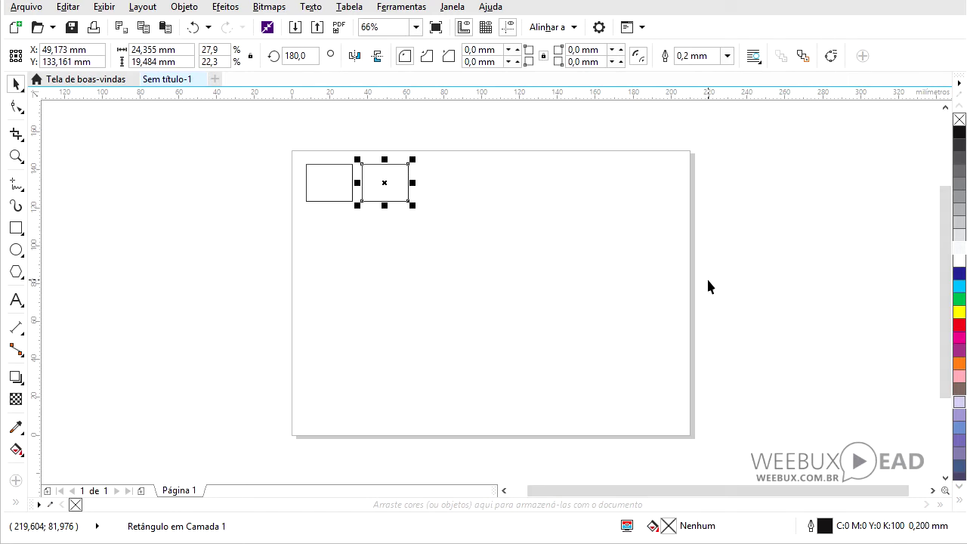
- Repeat the duplication five times to complete an evenly spaced row of seven rectangles, and clear the selection
{"action": "key", "text": "ctrl+r"}
{"action": "key", "text": "ctrl+r"}
{"action": "key", "text": "ctrl+r"}
{"action": "key", "text": "ctrl+r"}
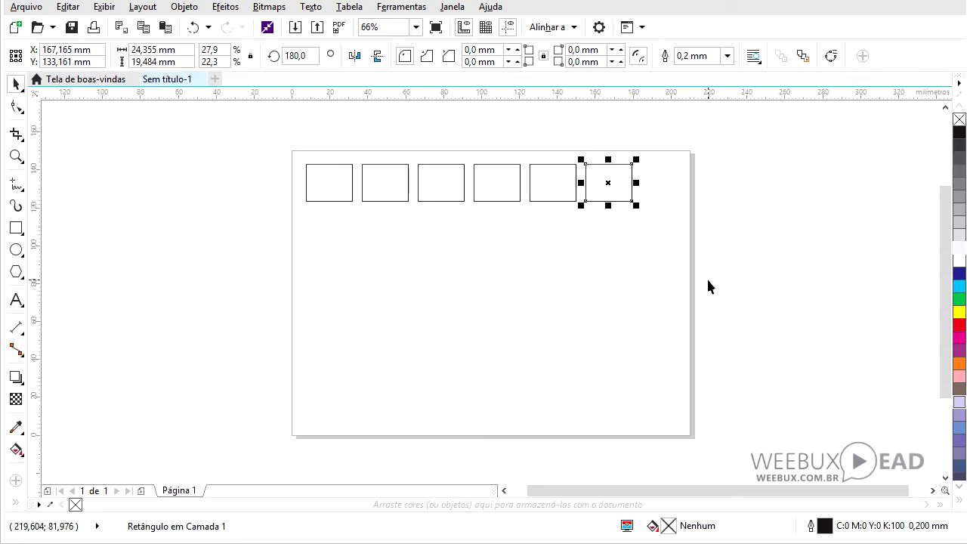
{"action": "key", "text": "ctrl+r"}
{"action": "left_click", "coordinate": [703, 255]}
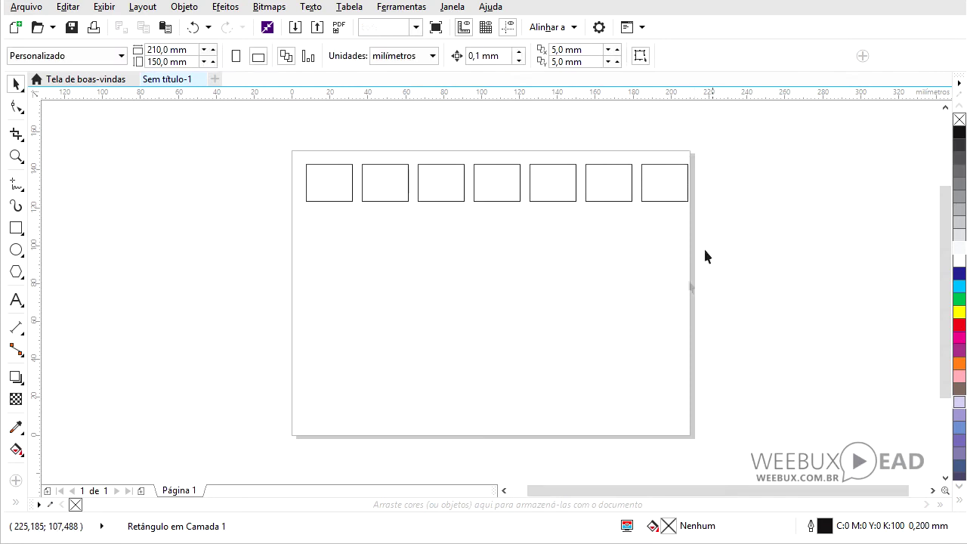
- Select the whole row of rectangles and drop a copy straight below it at about Y 108 mm
{"action": "left_click_drag", "start_coordinate": [749, 244], "coordinate": [274, 156]}
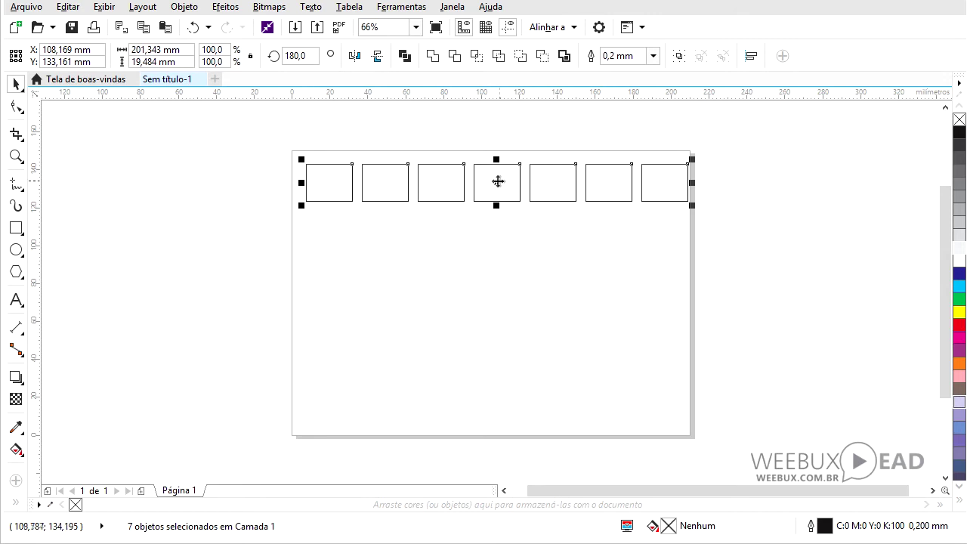
{"action": "left_click_drag", "start_coordinate": [496, 181], "coordinate": [496, 227]}
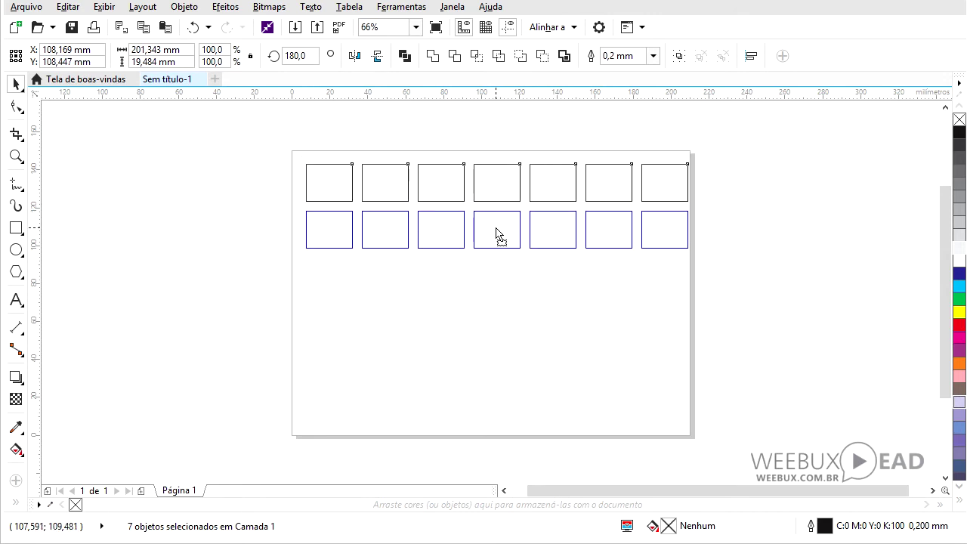
{"action": "left_click_drag", "start_coordinate": [496, 227], "coordinate": [497, 235]}
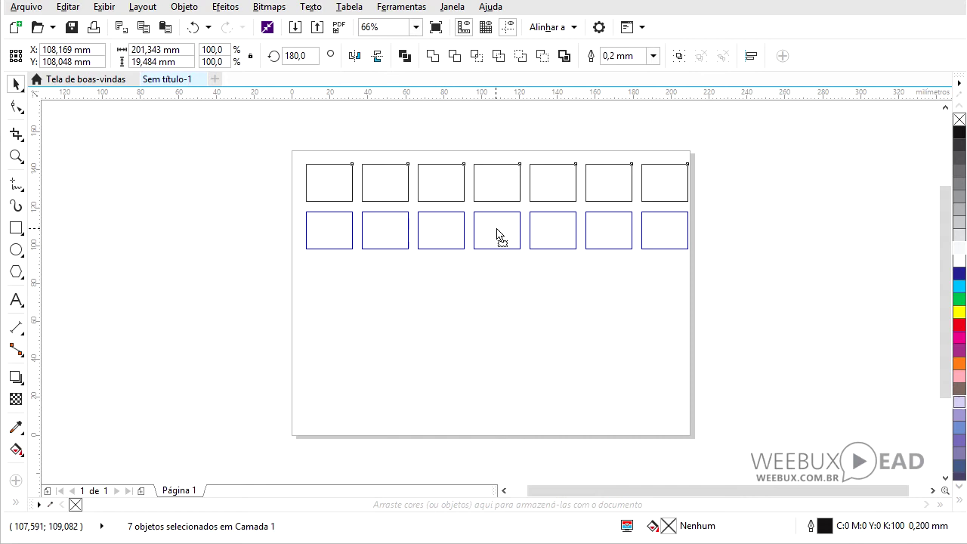
{"action": "left_click_drag", "start_coordinate": [496, 233], "coordinate": [496, 234]}
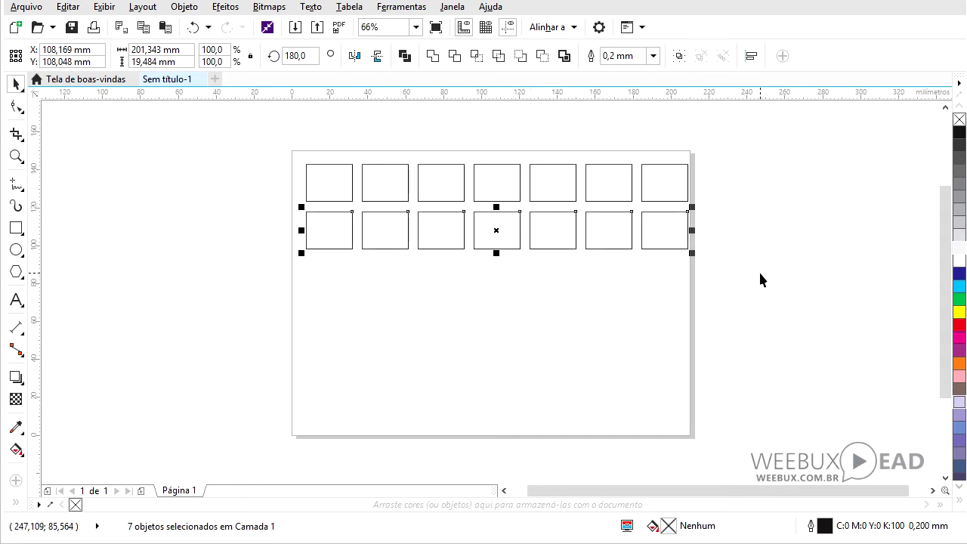
- Repeat the row duplication four times to fill the page with six rows of rectangles
{"action": "key", "text": "ctrl+r"}
{"action": "key", "text": "ctrl+r"}
{"action": "key", "text": "ctrl+r"}
{"action": "key", "text": "ctrl+r"}
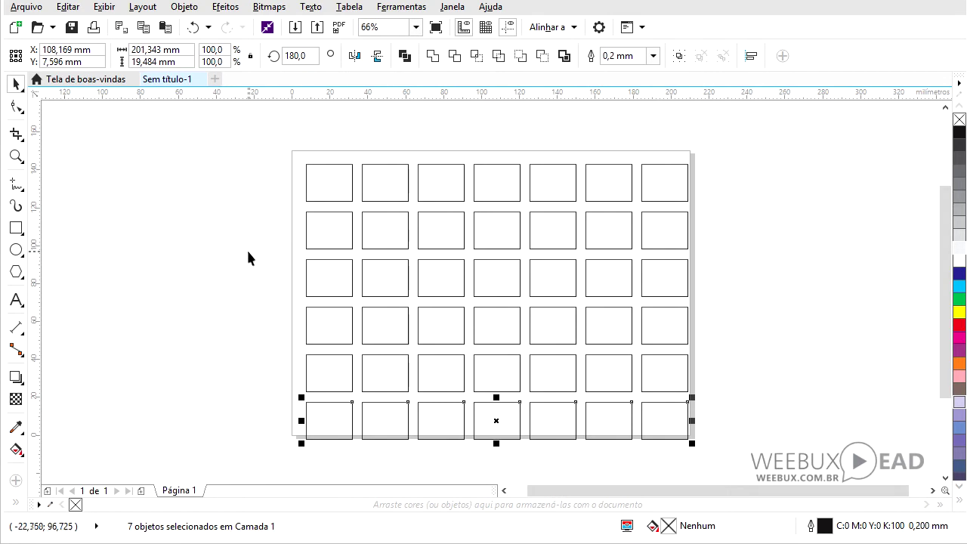
- Select the whole grid of rectangles to check how many objects it holds, and clear the selection
{"action": "left_click", "coordinate": [333, 223]}
{"action": "left_click", "coordinate": [317, 201]}
{"action": "left_click", "coordinate": [241, 144]}
{"action": "left_click_drag", "start_coordinate": [242, 144], "coordinate": [704, 445]}
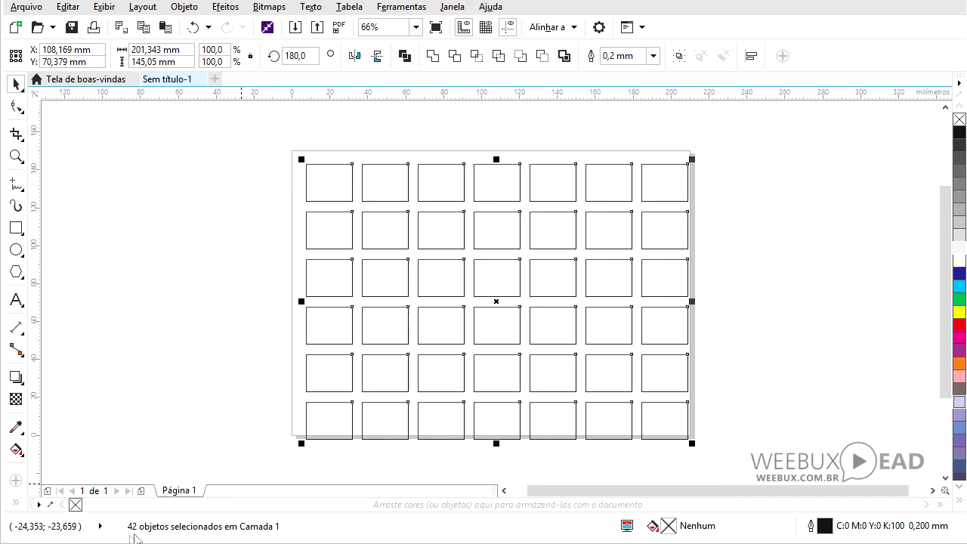
{"action": "left_click", "coordinate": [247, 462]}
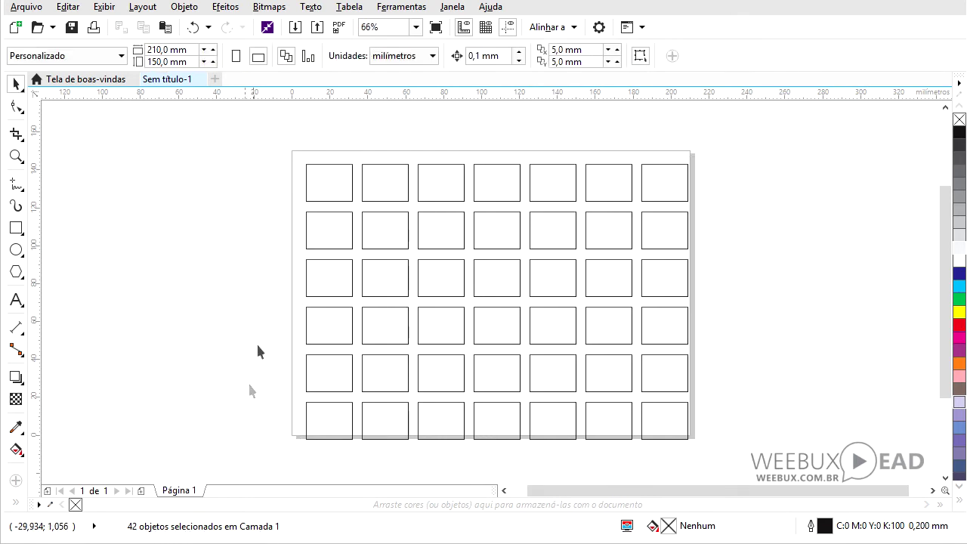
- Delete all rectangles except the block of two rows by four columns at the page's upper left
{"action": "left_click_drag", "start_coordinate": [279, 251], "coordinate": [523, 155]}
{"action": "key", "text": "Delete"}
{"action": "key", "text": "Delete"}
- Select several of the remaining rectangles one at a time to check that they are separate objects, and clear the selection
{"action": "left_click", "coordinate": [423, 169]}
{"action": "left_click", "coordinate": [402, 173]}
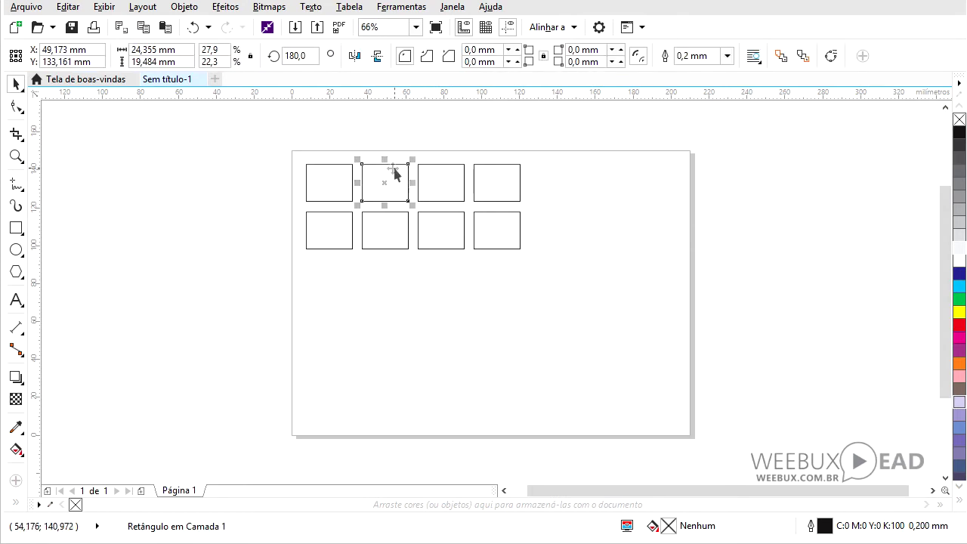
{"action": "left_click", "coordinate": [338, 165]}
{"action": "left_click", "coordinate": [349, 214]}
{"action": "left_click", "coordinate": [378, 201]}
{"action": "left_click", "coordinate": [428, 201]}
{"action": "left_click", "coordinate": [154, 335]}
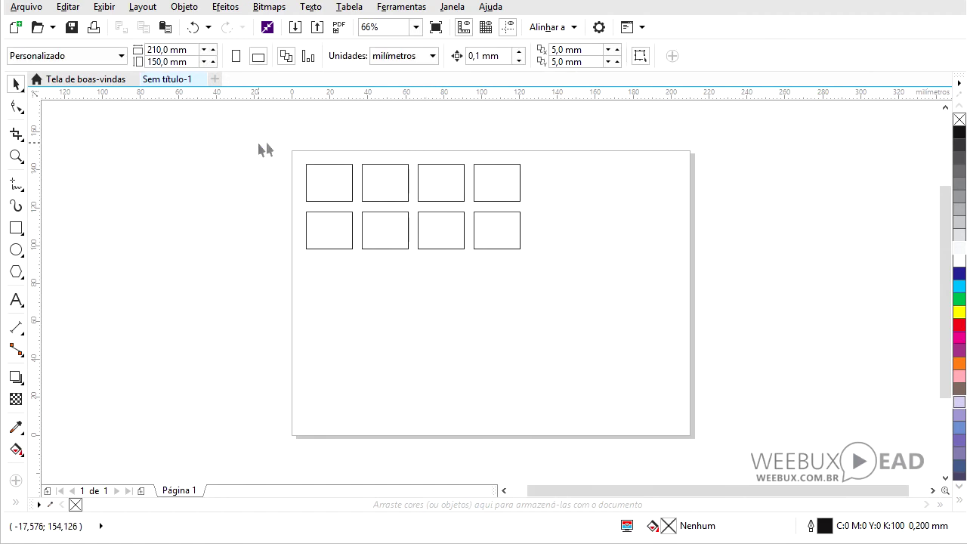
- Group the eight rectangles into one object and clear the selection
{"action": "left_click_drag", "start_coordinate": [579, 274], "coordinate": [586, 278]}
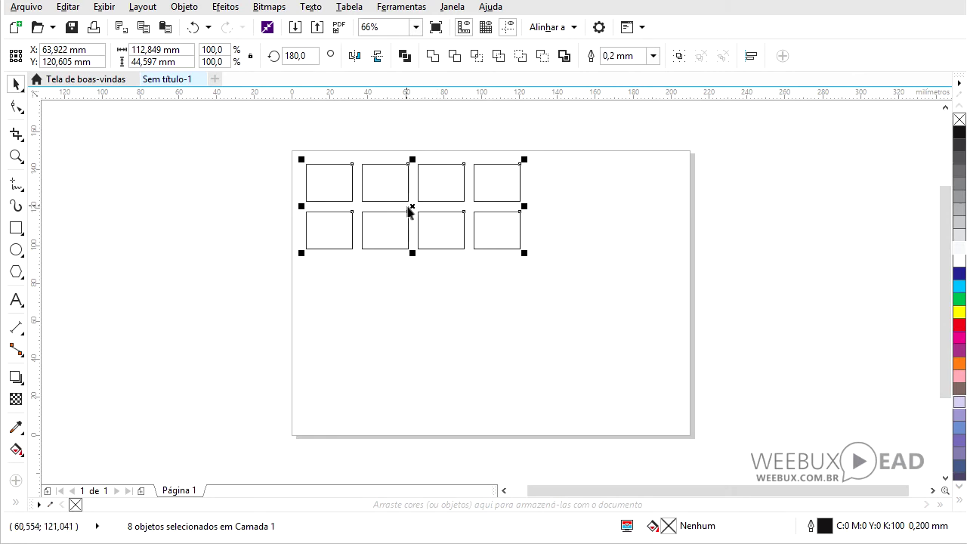
{"action": "left_click", "coordinate": [427, 298]}
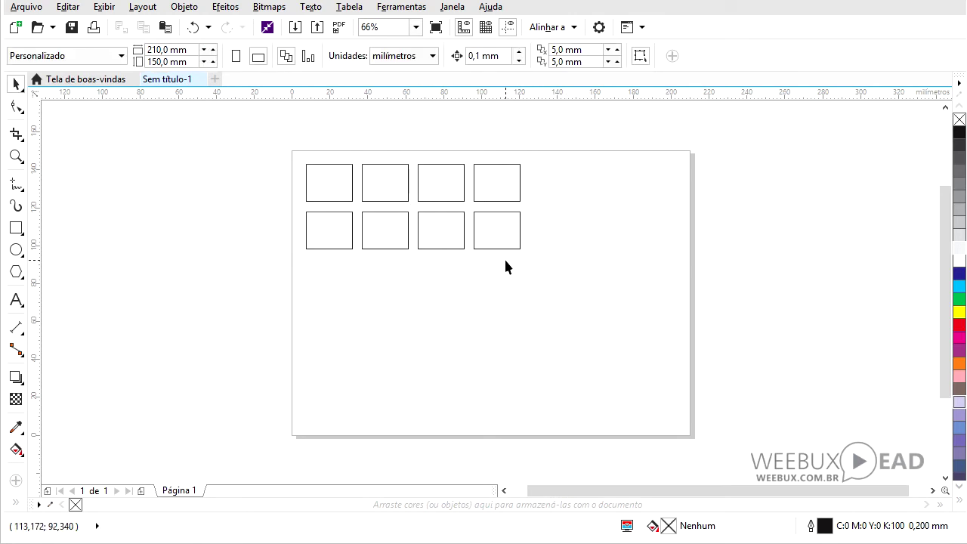
{"action": "left_click_drag", "start_coordinate": [506, 260], "coordinate": [294, 147]}
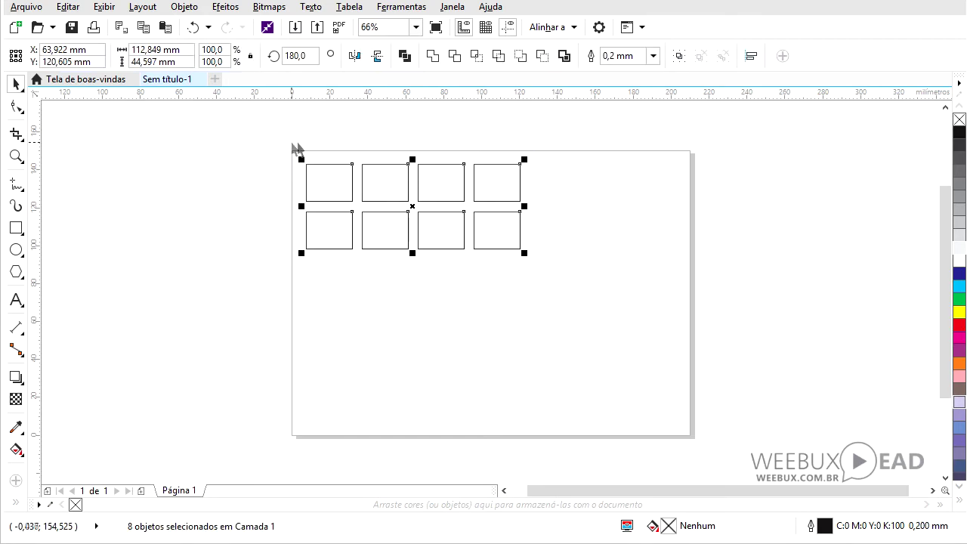
{"action": "left_click", "coordinate": [185, 8]}
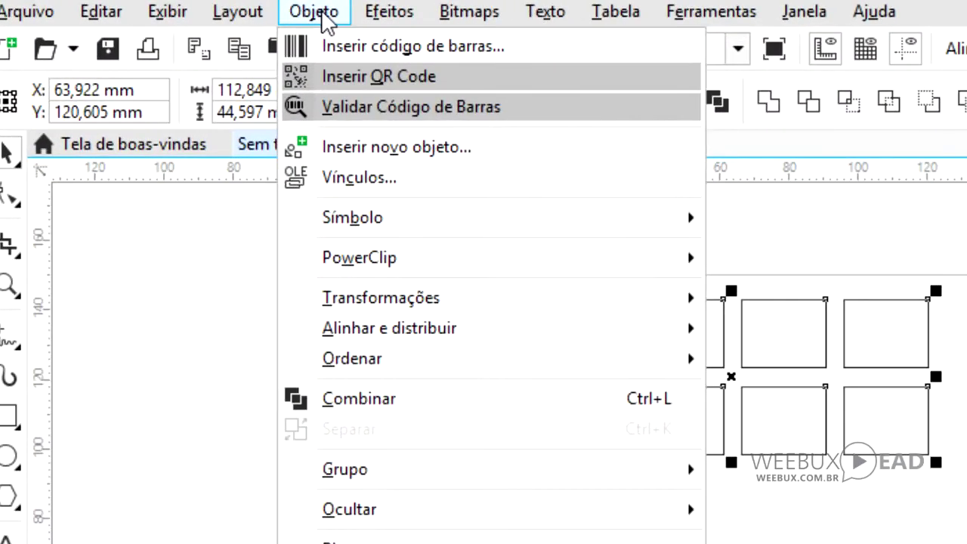
{"action": "mouse_move", "coordinate": [425, 487]}
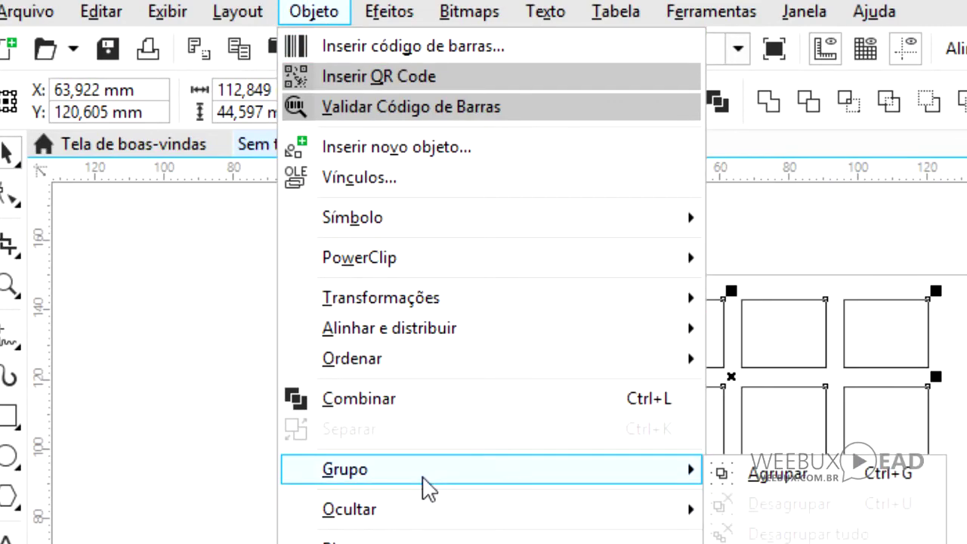
{"action": "left_click", "coordinate": [913, 482]}
{"action": "left_click", "coordinate": [757, 429]}
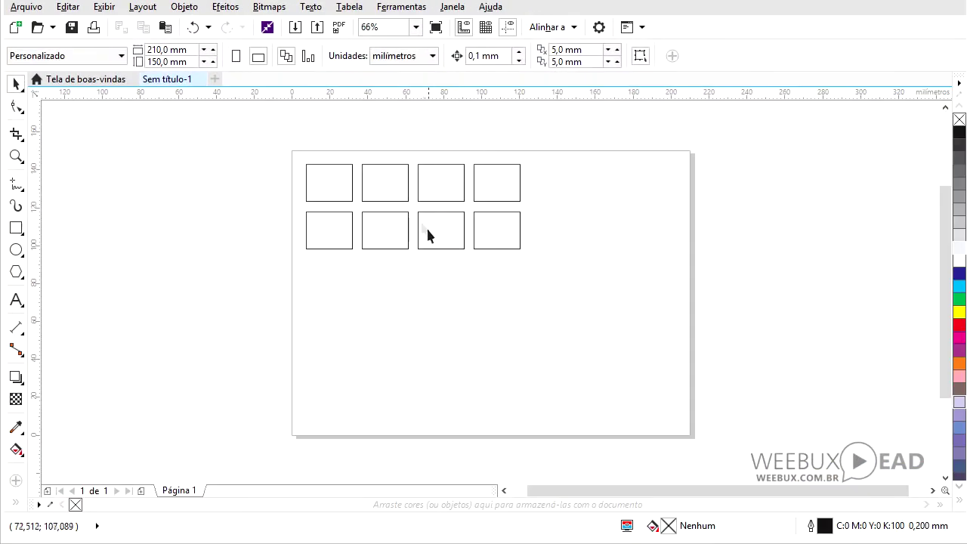
- Move the group of rectangles slightly and enlarge it proportionally to about 151.5 × 59.9 mm
{"action": "left_click", "coordinate": [420, 225]}
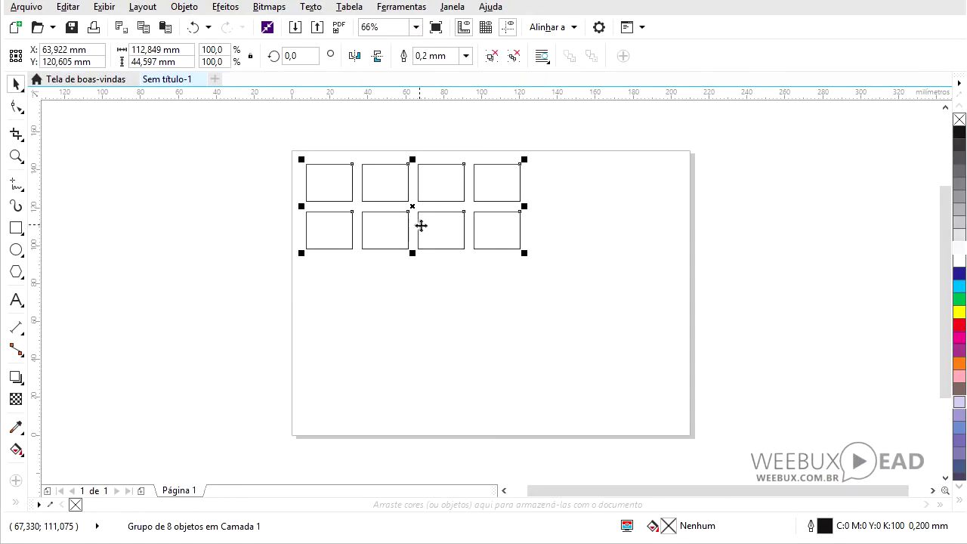
{"action": "mouse_move", "coordinate": [420, 240]}
{"action": "left_mouse_down"}
{"action": "mouse_move", "coordinate": [469, 218]}
{"action": "mouse_move", "coordinate": [503, 285]}
{"action": "mouse_move", "coordinate": [408, 251]}
{"action": "left_mouse_up"}
{"action": "left_click_drag", "start_coordinate": [525, 280], "coordinate": [600, 326]}
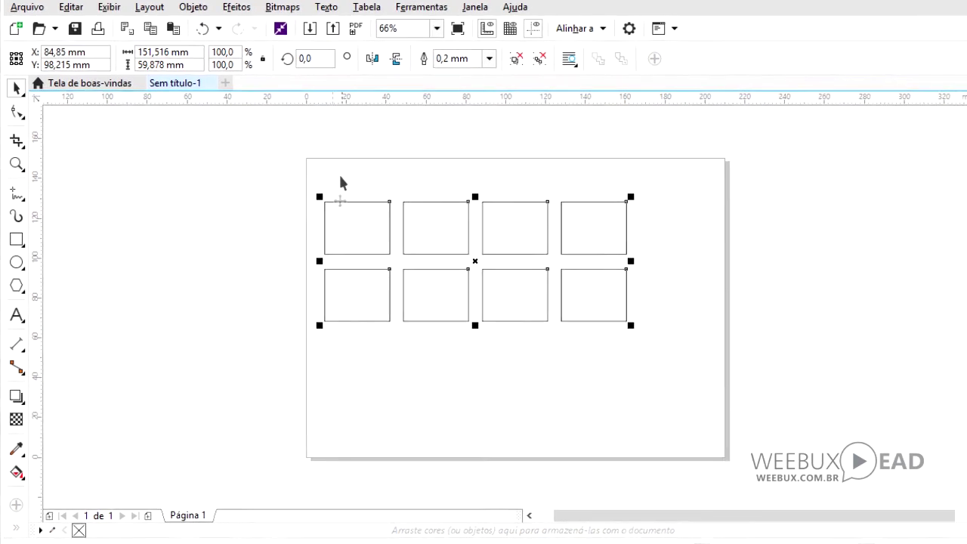
- Ungroup the enlarged group into individual rectangles
{"action": "left_click", "coordinate": [269, 12]}
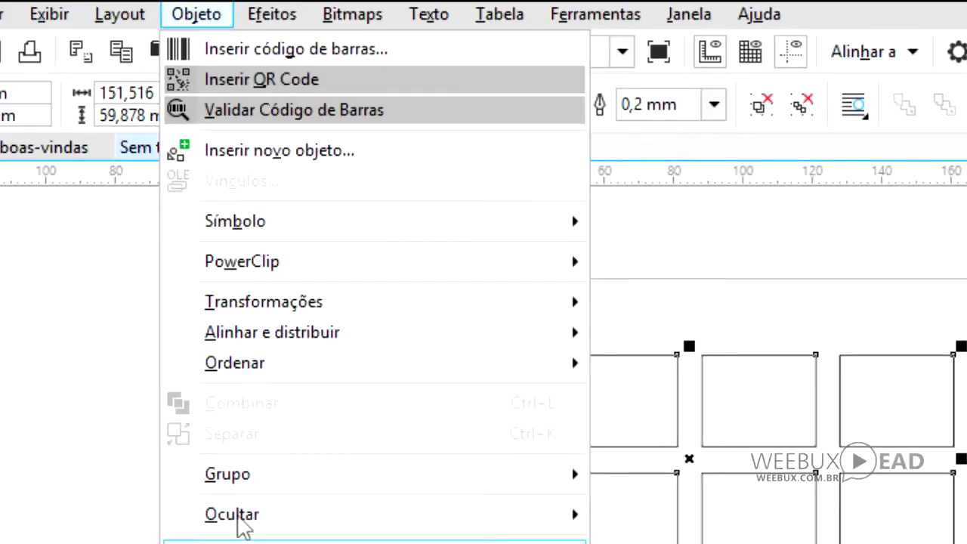
{"action": "mouse_move", "coordinate": [531, 399]}
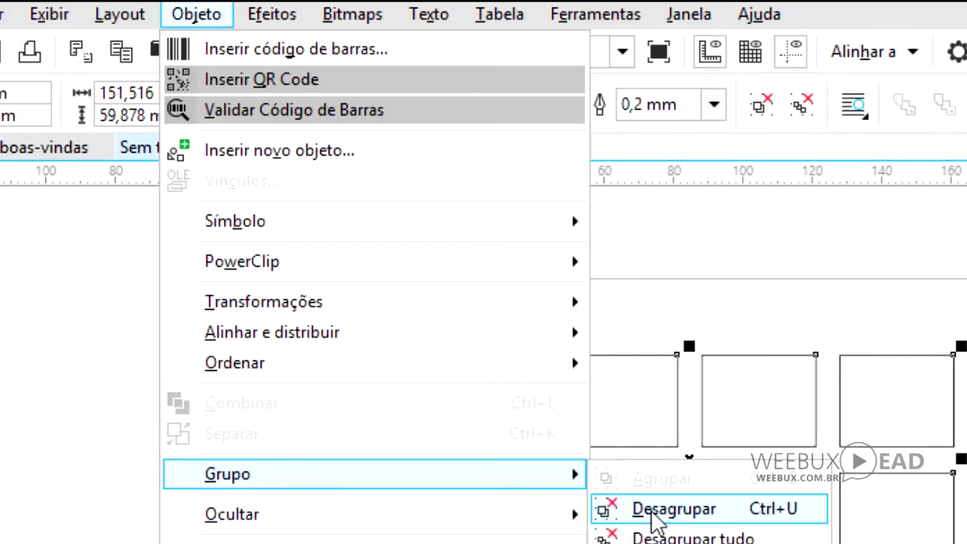
{"action": "left_click", "coordinate": [816, 521]}
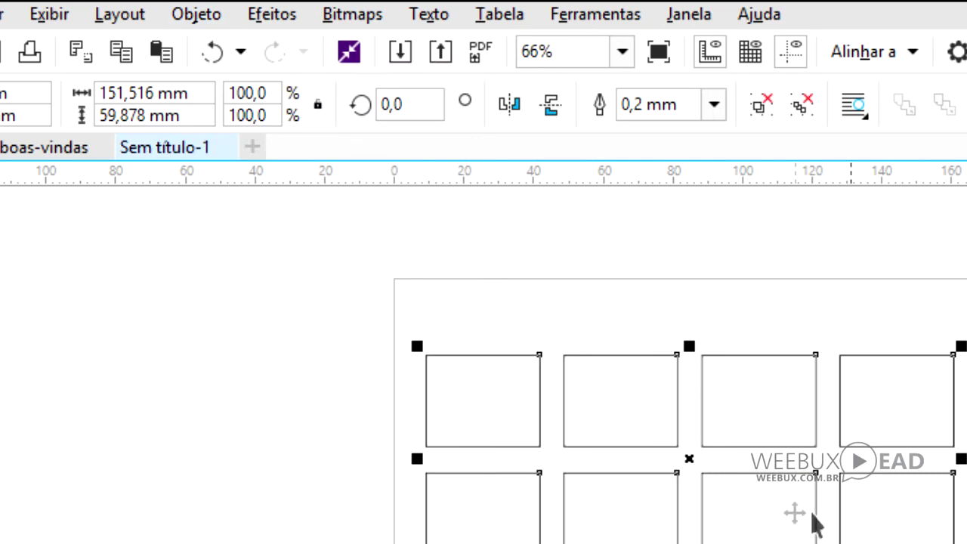
{"action": "right_click", "coordinate": [719, 447]}
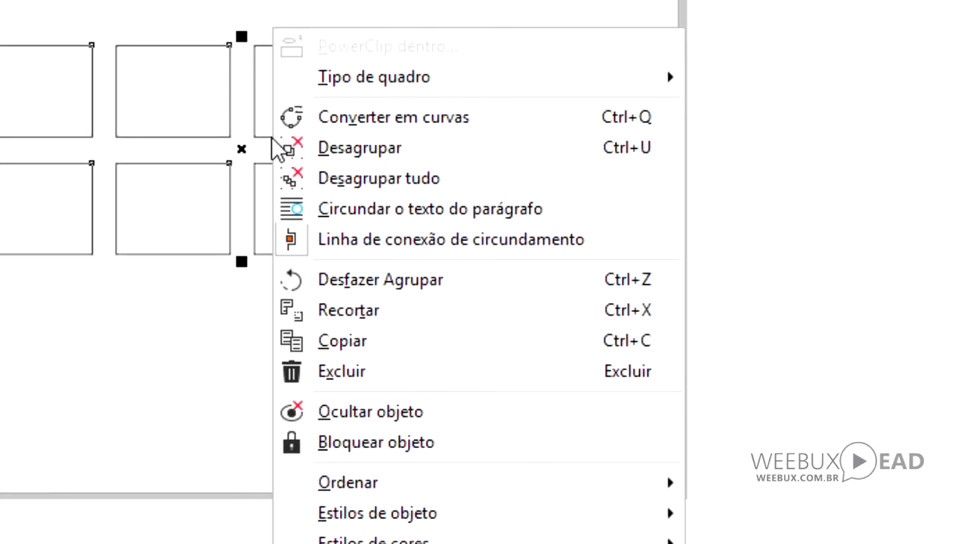
{"action": "left_click", "coordinate": [393, 154]}
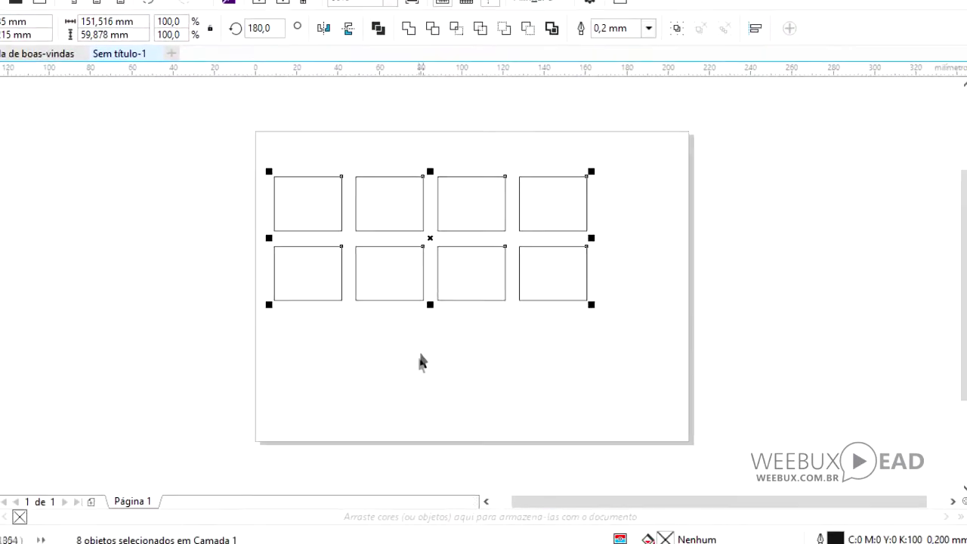
- Select lower-row rectangles one by one to check that they are independent again, and clear the selection
{"action": "key", "text": "Tab"}
{"action": "left_click", "coordinate": [342, 269]}
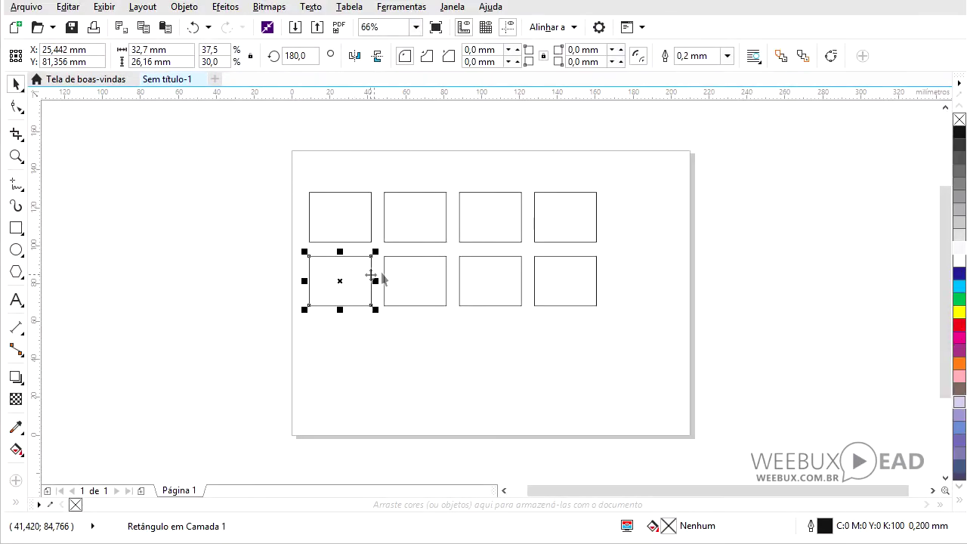
{"action": "left_click", "coordinate": [374, 246]}
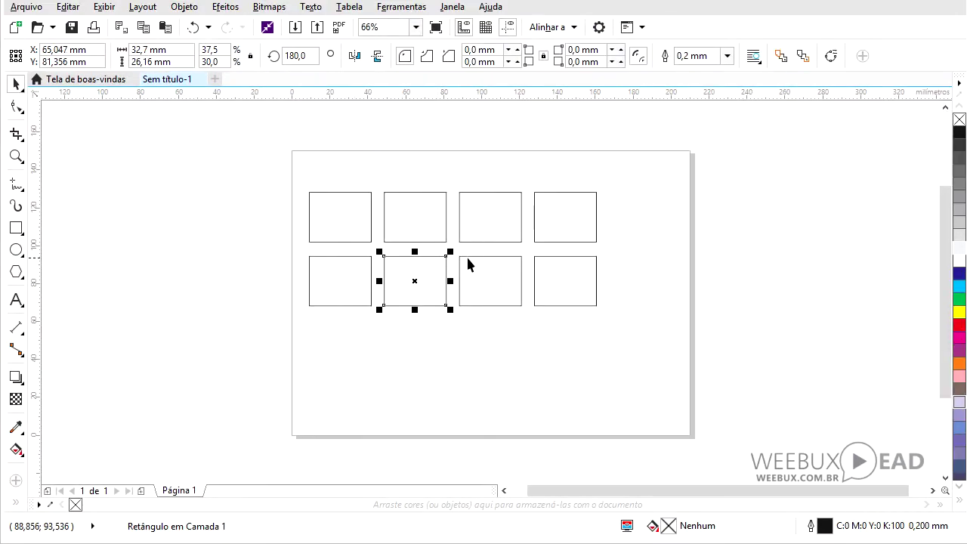
{"action": "left_click", "coordinate": [468, 257]}
{"action": "left_click", "coordinate": [441, 339]}
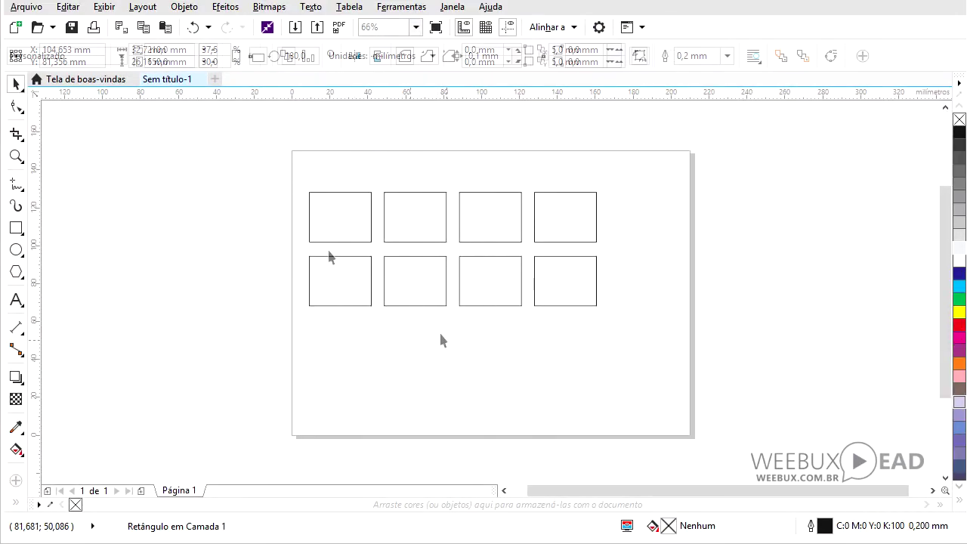
- Group all eight rectangles again and fill the group with cyan (C:100 M:0 Y:0 K:0)
{"action": "left_click_drag", "start_coordinate": [277, 174], "coordinate": [644, 330]}
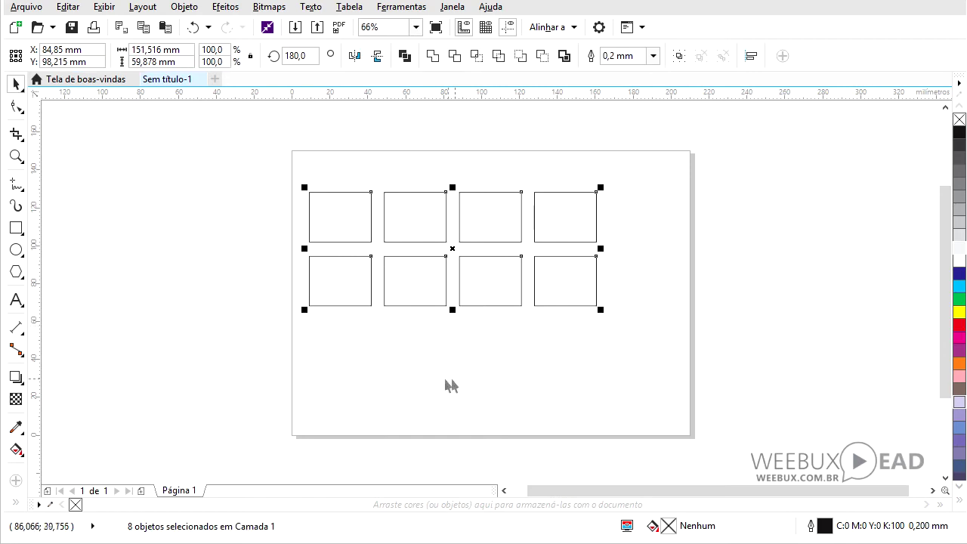
{"action": "right_click", "coordinate": [424, 243]}
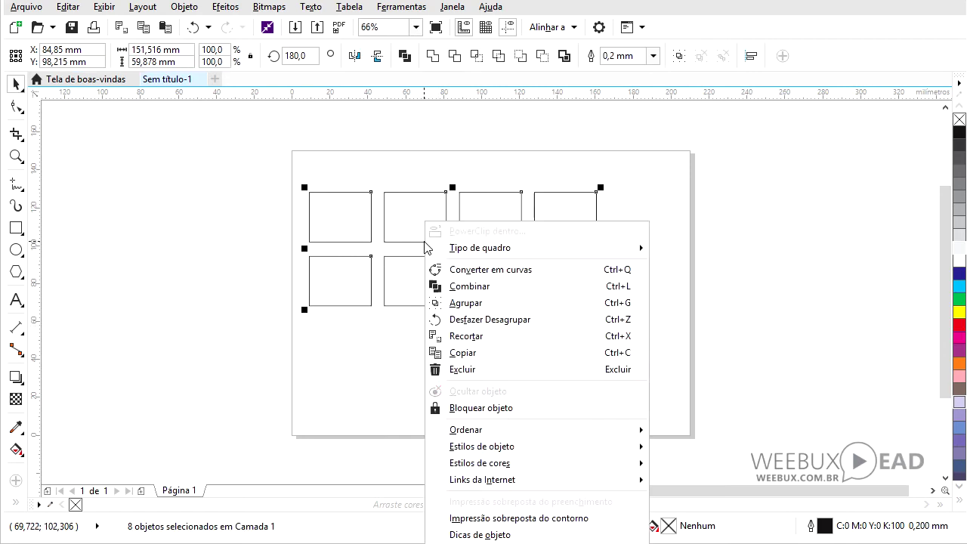
{"action": "left_click", "coordinate": [466, 303]}
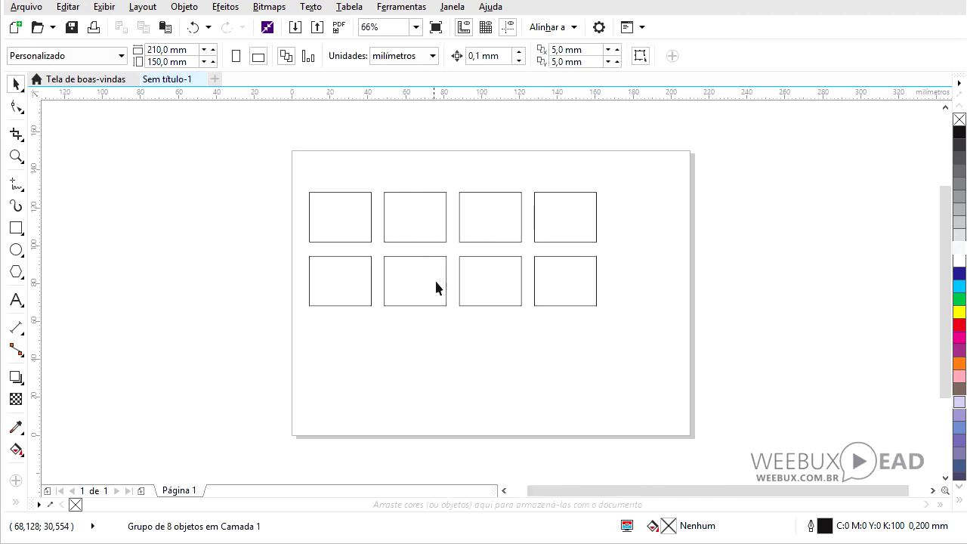
{"action": "left_click", "coordinate": [961, 287]}
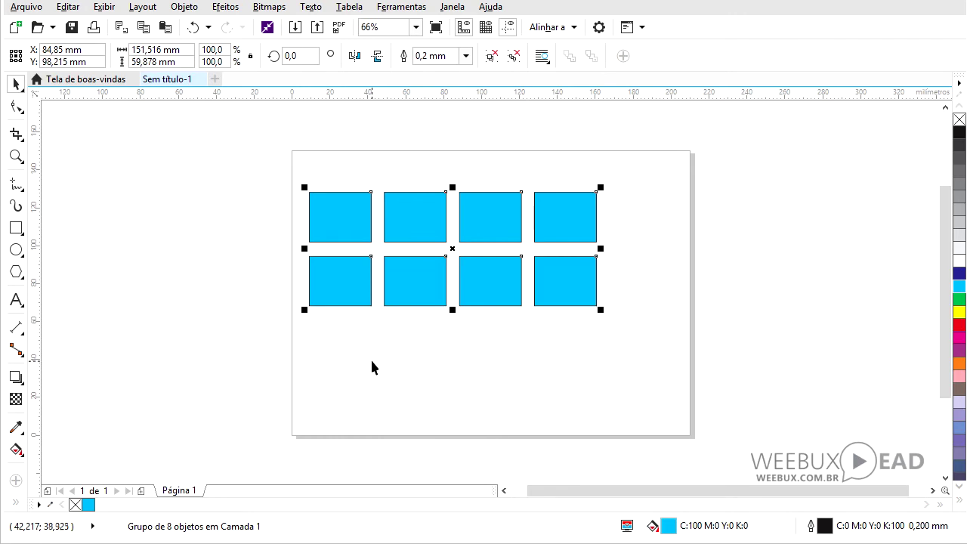
- Ungroup all eight unfilled rectangles completely and clear the selection
{"action": "right_click", "coordinate": [404, 240]}
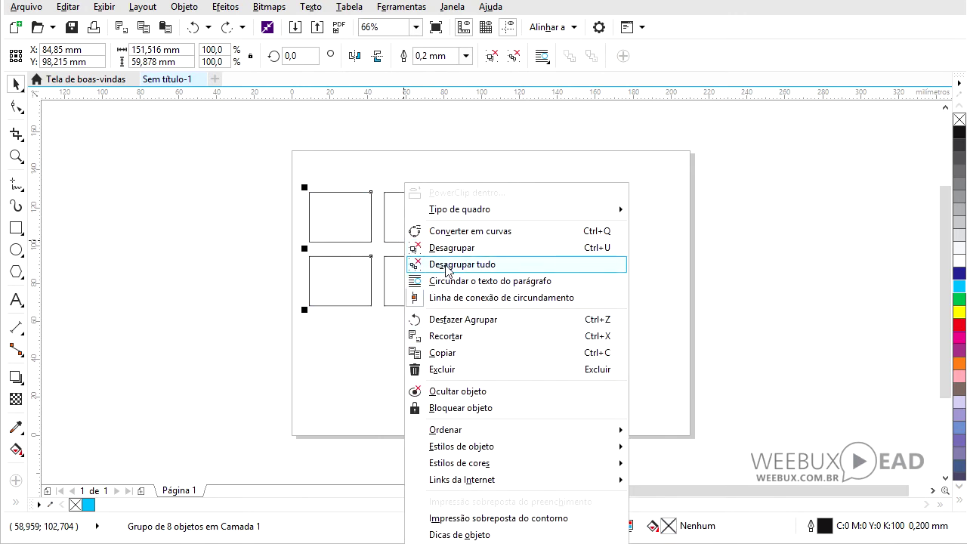
{"action": "left_click", "coordinate": [444, 264]}
{"action": "left_click", "coordinate": [382, 380]}
- Select all eight rectangles and open the Align and Distribute settings
{"action": "key", "text": "ctrl+a"}
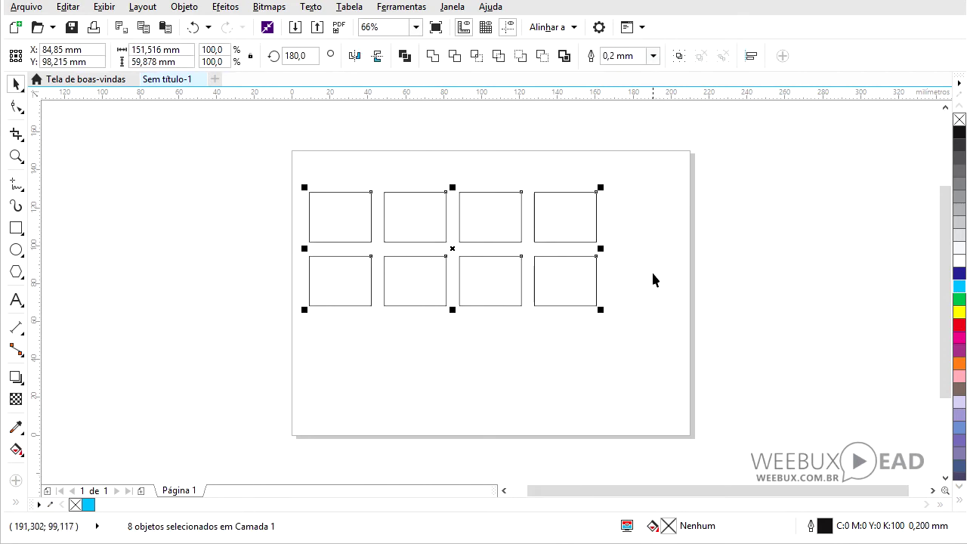
{"action": "left_click", "coordinate": [593, 347]}
{"action": "left_click_drag", "start_coordinate": [616, 341], "coordinate": [278, 175]}
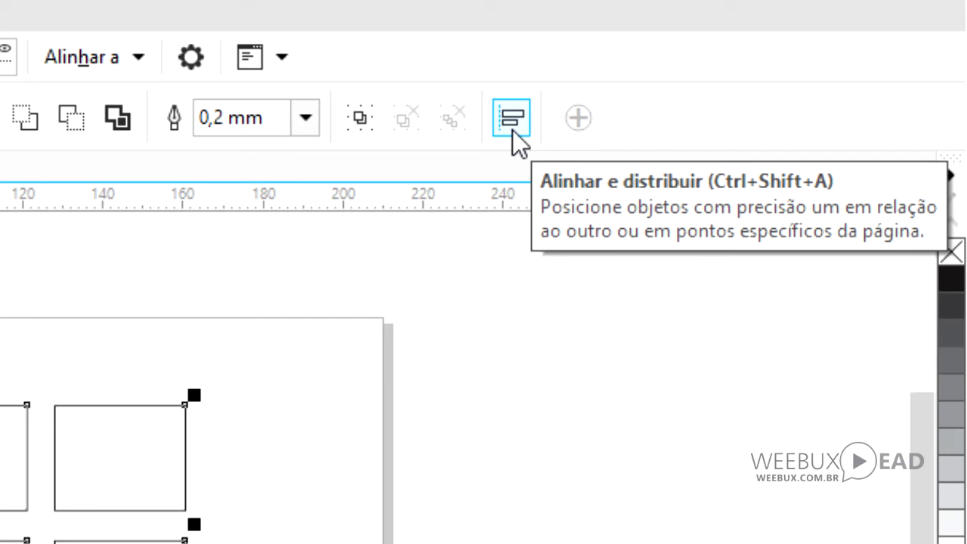
{"action": "left_click", "coordinate": [512, 129]}
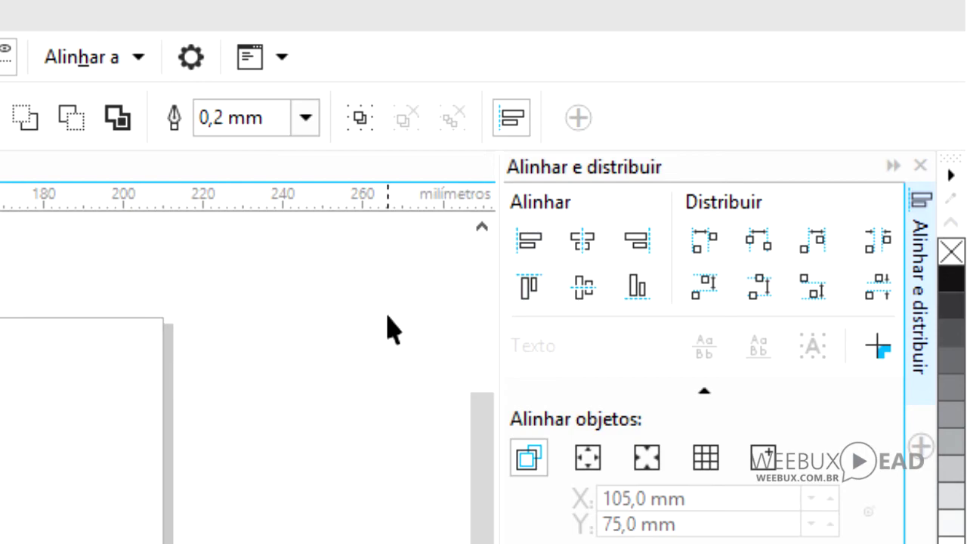
- Scatter the rectangles irregularly across the page by moving them individually
{"action": "right_click", "coordinate": [375, 342]}
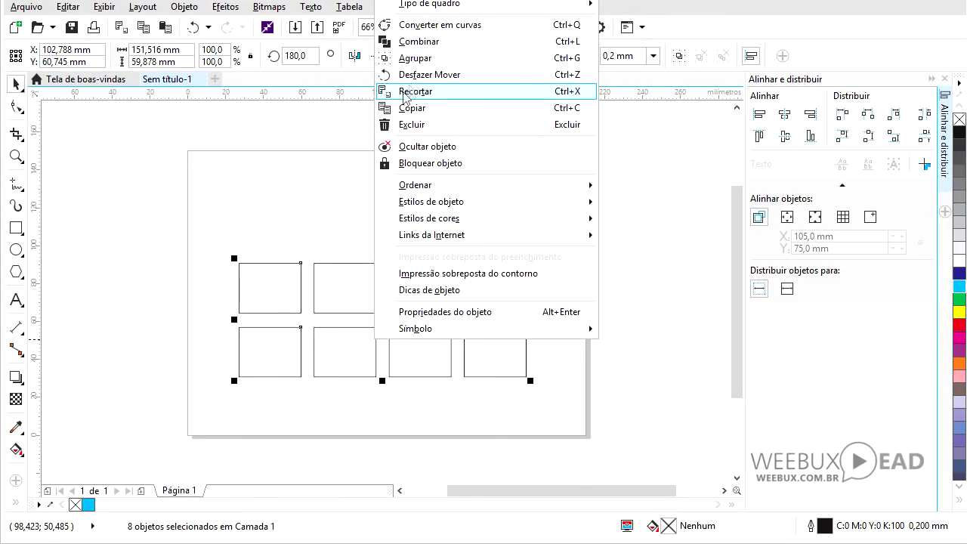
{"action": "left_click", "coordinate": [309, 230]}
{"action": "left_click", "coordinate": [322, 219]}
{"action": "left_click", "coordinate": [336, 275]}
{"action": "left_click_drag", "start_coordinate": [336, 275], "coordinate": [377, 171]}
{"action": "left_click_drag", "start_coordinate": [413, 287], "coordinate": [467, 187]}
{"action": "left_click", "coordinate": [425, 376]}
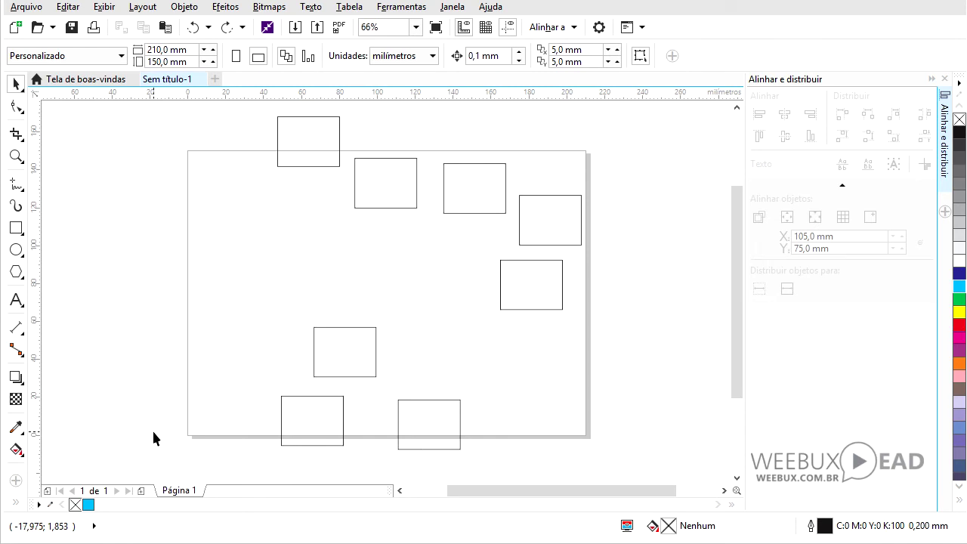
- Delete the three rectangles near the page's lower edge and the two at its upper left
{"action": "left_click_drag", "start_coordinate": [483, 457], "coordinate": [277, 323]}
{"action": "key", "text": "Delete"}
{"action": "left_click_drag", "start_coordinate": [261, 113], "coordinate": [431, 236]}
{"action": "key", "text": "Delete"}
- Move the three remaining rectangles together near the page's middle, about X 99.6 mm, Y 76.9 mm
{"action": "left_click_drag", "start_coordinate": [650, 347], "coordinate": [406, 144]}
{"action": "left_click_drag", "start_coordinate": [525, 238], "coordinate": [389, 291]}
{"action": "left_click", "coordinate": [537, 306]}
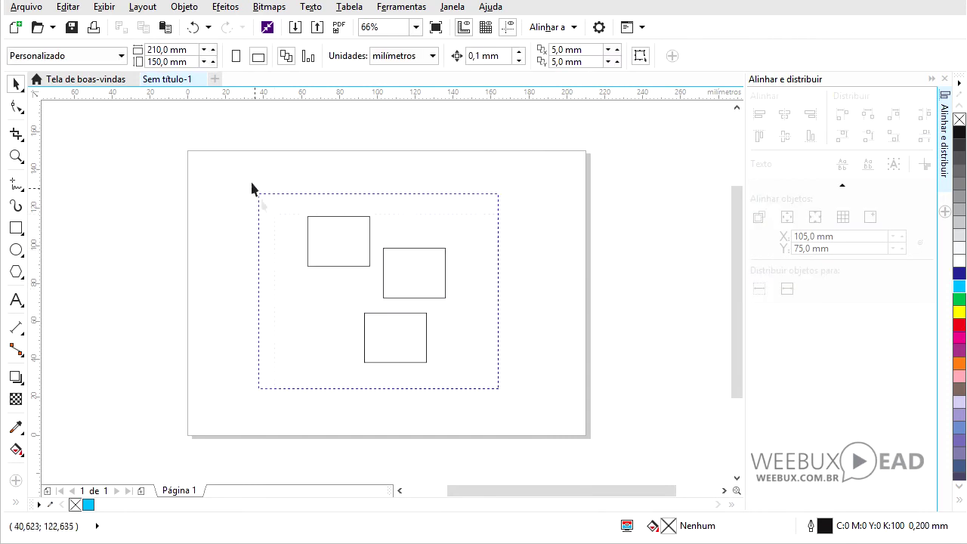
- Align the left edges of the three rectangles with the active object, and undo the alignment
{"action": "left_click_drag", "start_coordinate": [260, 196], "coordinate": [260, 195]}
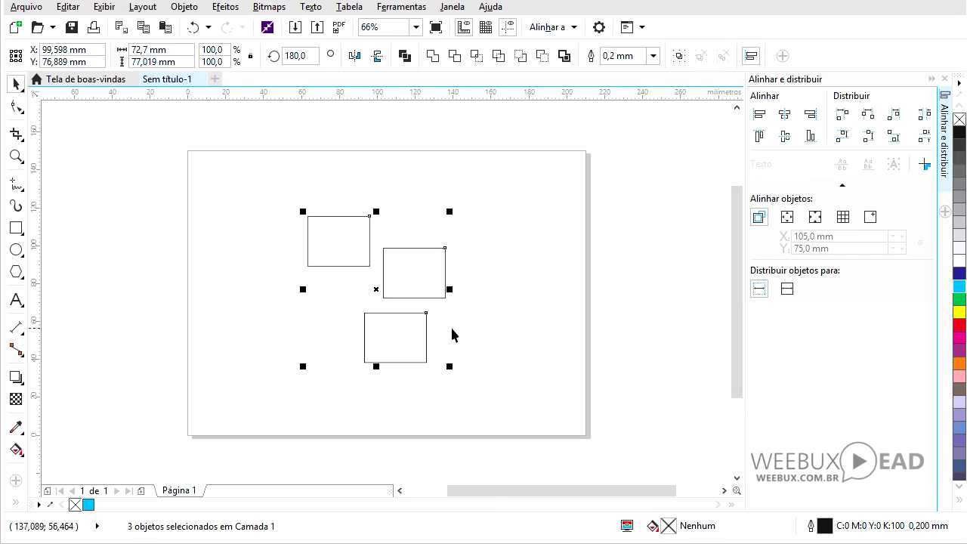
{"action": "left_click", "coordinate": [759, 217]}
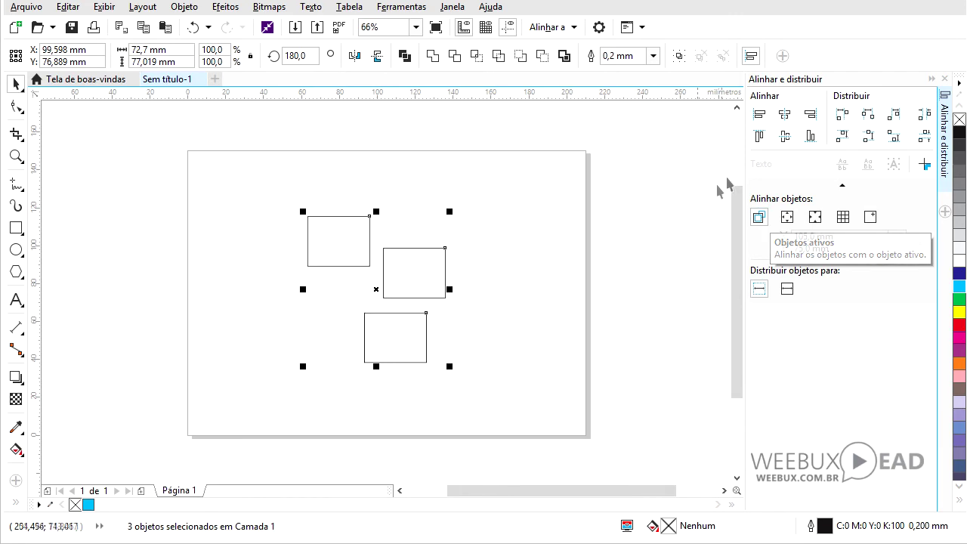
{"action": "left_click", "coordinate": [759, 114]}
{"action": "left_click_drag", "start_coordinate": [274, 195], "coordinate": [270, 278]}
{"action": "key", "text": "ctrl+z"}
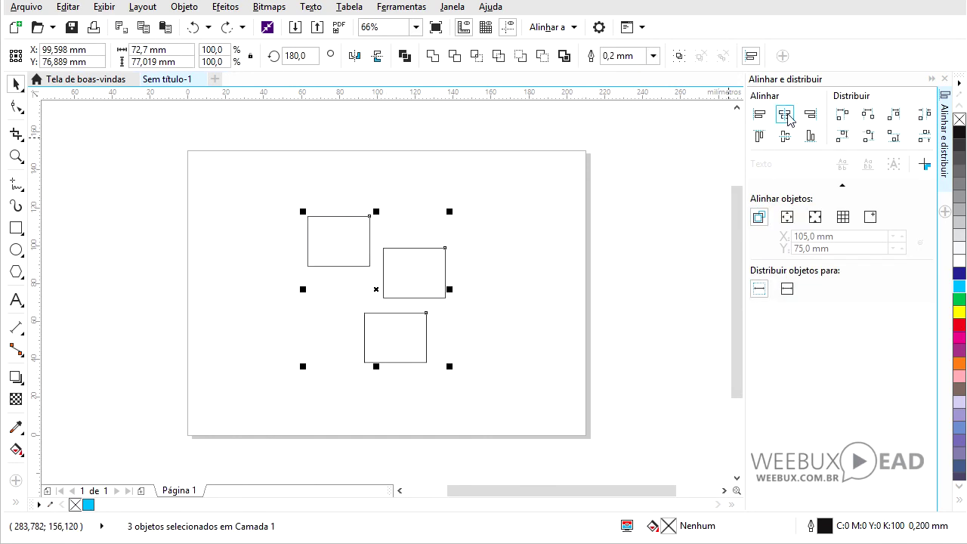
- Try aligning the three rectangles to the active object by their horizontal centres and by their right edges, undoing each alignment
{"action": "left_click", "coordinate": [787, 116]}
{"action": "key", "text": "z"}
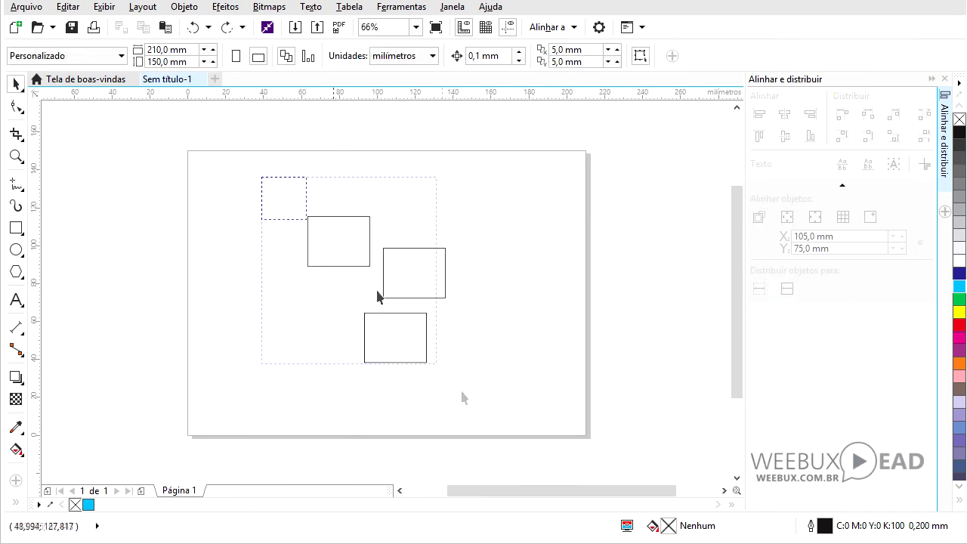
{"action": "left_click_drag", "start_coordinate": [377, 295], "coordinate": [436, 364]}
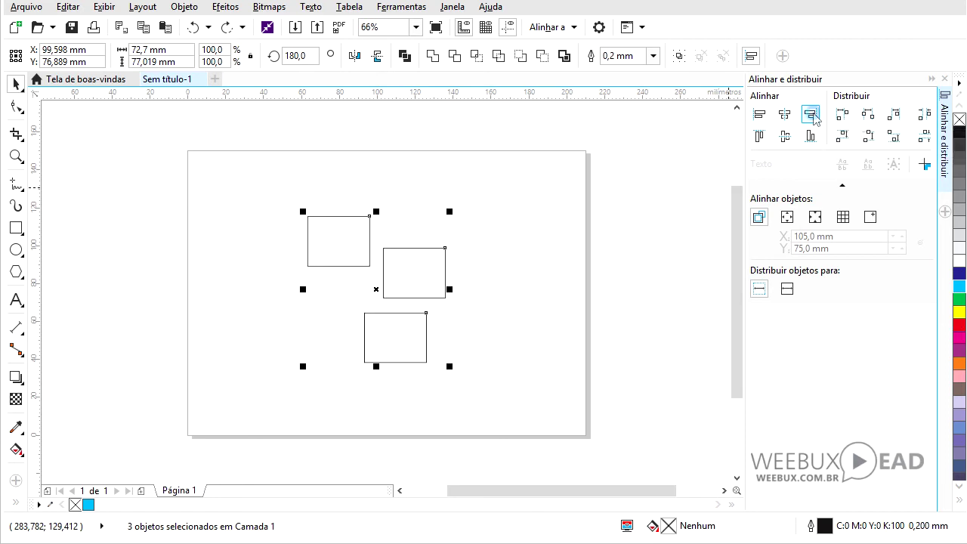
{"action": "left_click", "coordinate": [814, 117]}
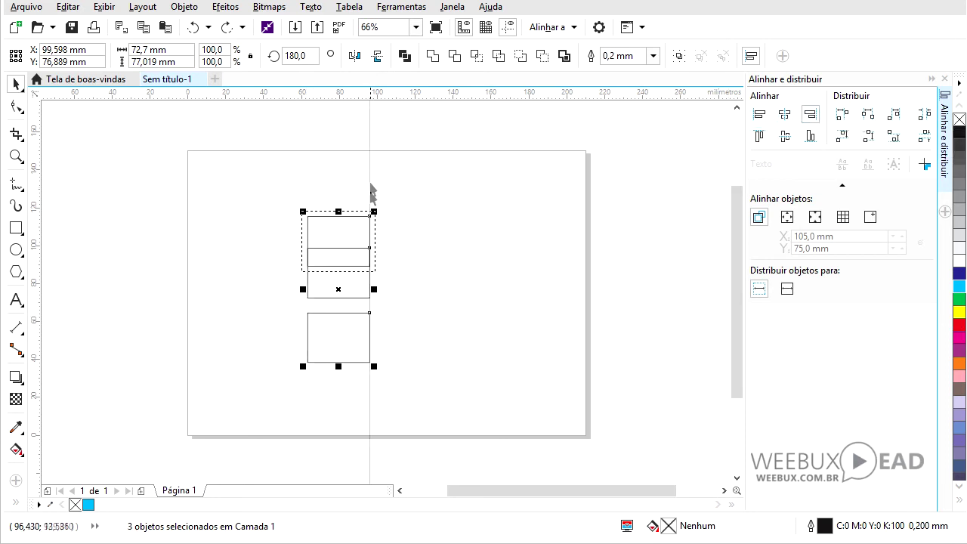
{"action": "left_click", "coordinate": [251, 306]}
{"action": "key", "text": "ctrl+z"}
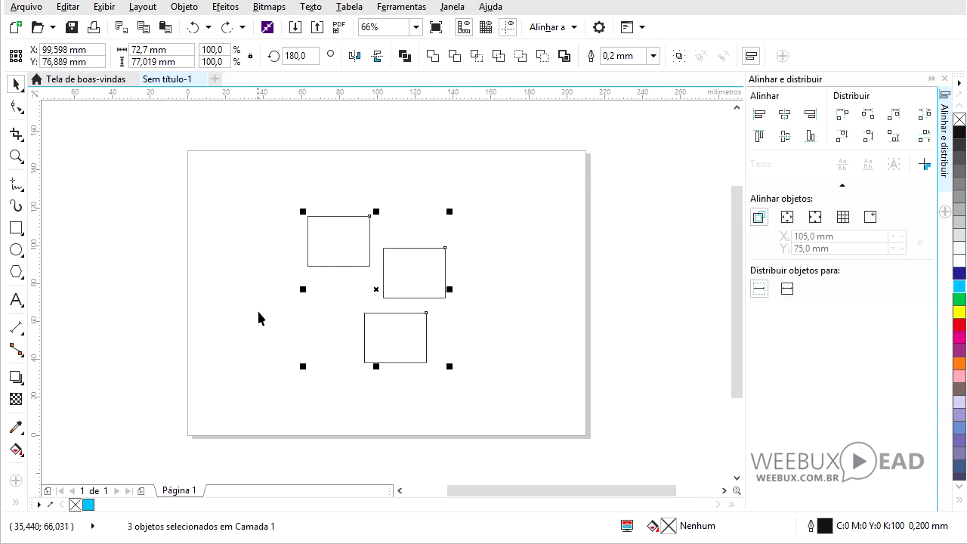
- Align the three rectangles to the page edge as reference, trying left, horizontal centre and right alignment in turn
{"action": "left_click", "coordinate": [788, 218]}
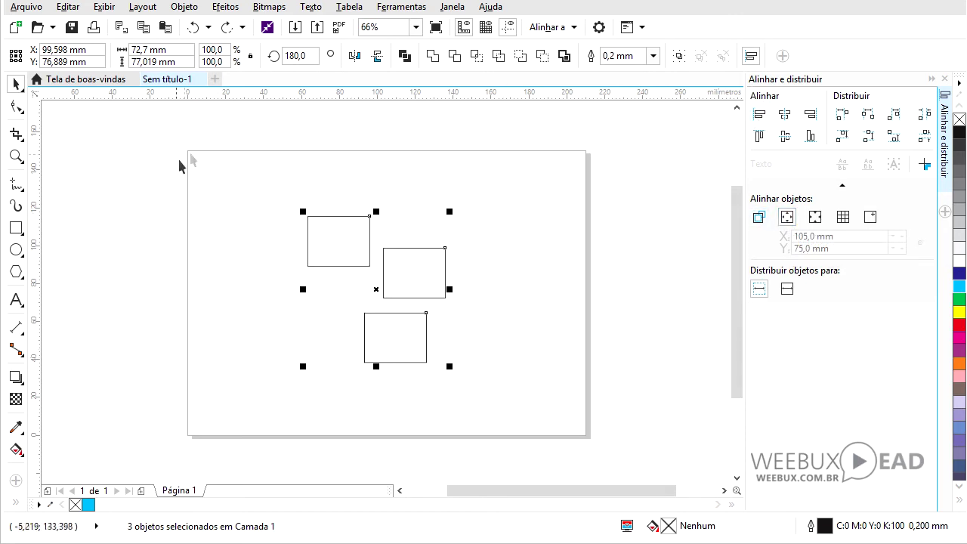
{"action": "left_click", "coordinate": [760, 118]}
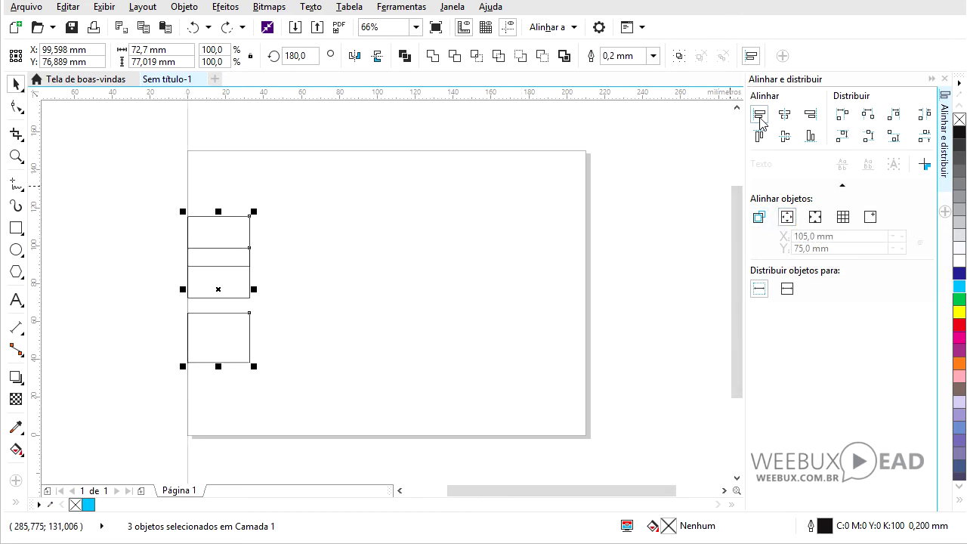
{"action": "left_click", "coordinate": [785, 117]}
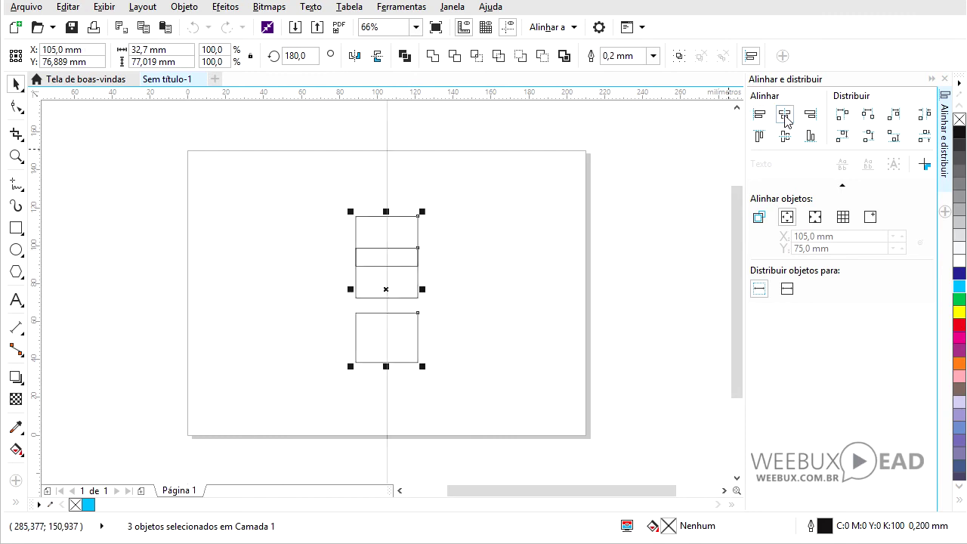
{"action": "left_click", "coordinate": [810, 115]}
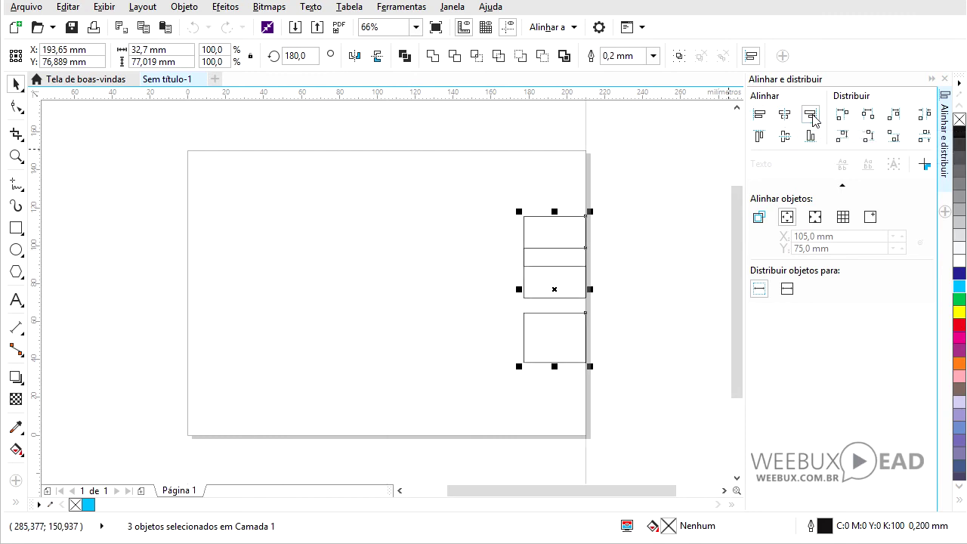
- Try top, vertical centre and bottom alignment of the rectangles to the page, and undo the alignments
{"action": "left_click", "coordinate": [759, 136]}
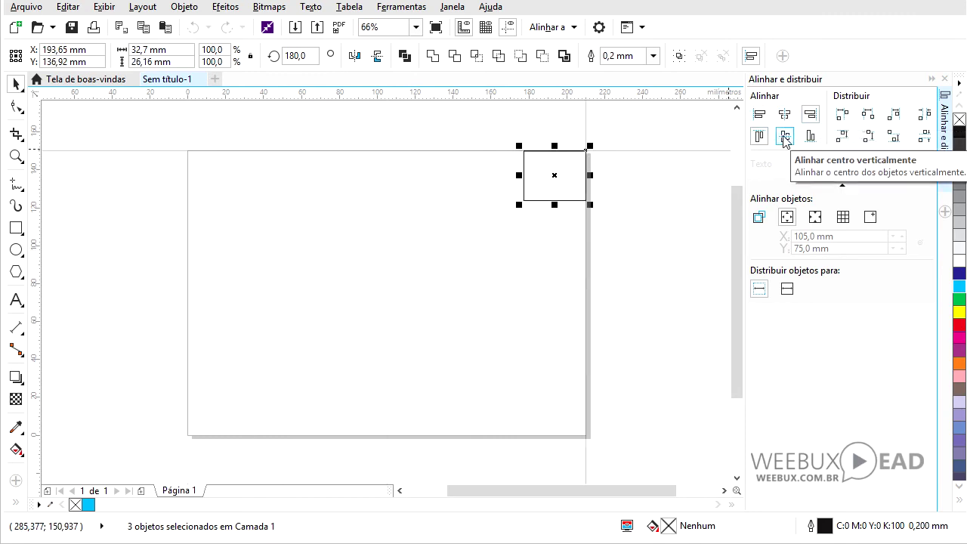
{"action": "left_click", "coordinate": [786, 137]}
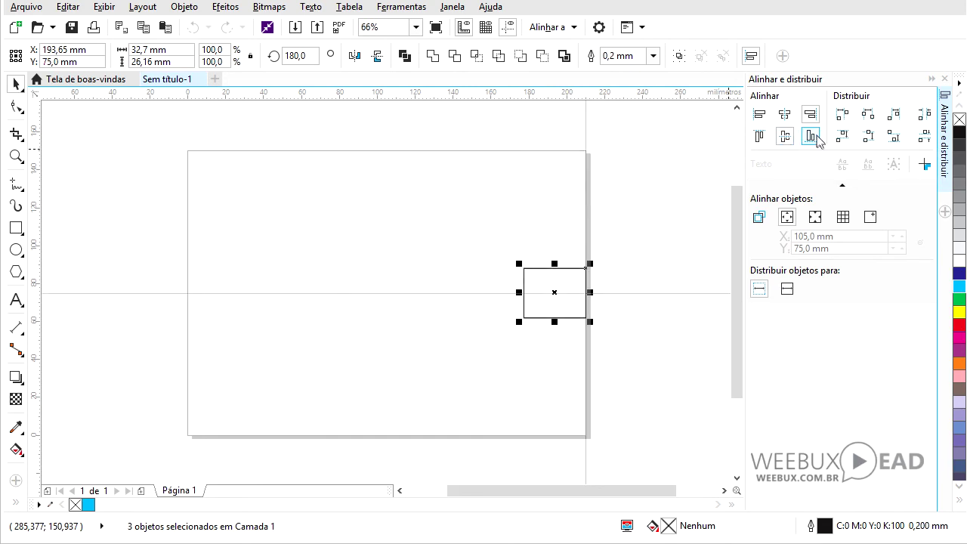
{"action": "left_click", "coordinate": [812, 139]}
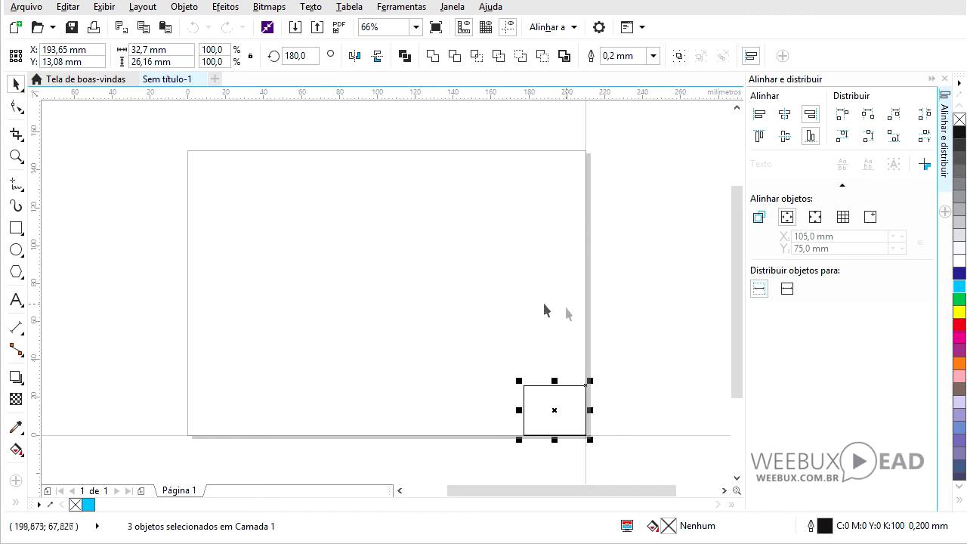
{"action": "key", "text": "ctrl+z"}
{"action": "key", "text": "ctrl+z"}
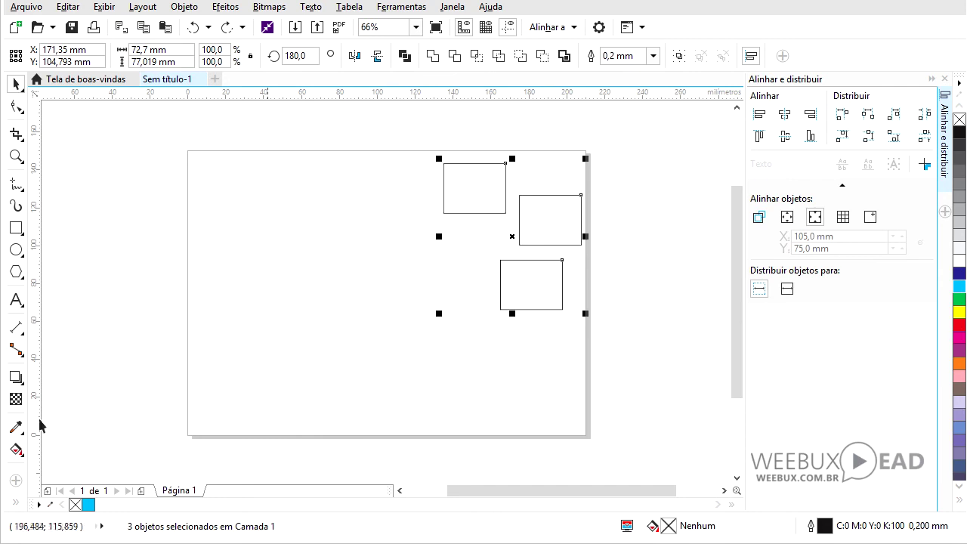
- Spread the rectangles horizontally by moving one near the page's left edge and another to the middle, and select all three
{"action": "left_click", "coordinate": [455, 200]}
{"action": "left_click_drag", "start_coordinate": [455, 201], "coordinate": [243, 238]}
{"action": "left_click_drag", "start_coordinate": [529, 219], "coordinate": [349, 235]}
{"action": "left_click_drag", "start_coordinate": [632, 362], "coordinate": [132, 212]}
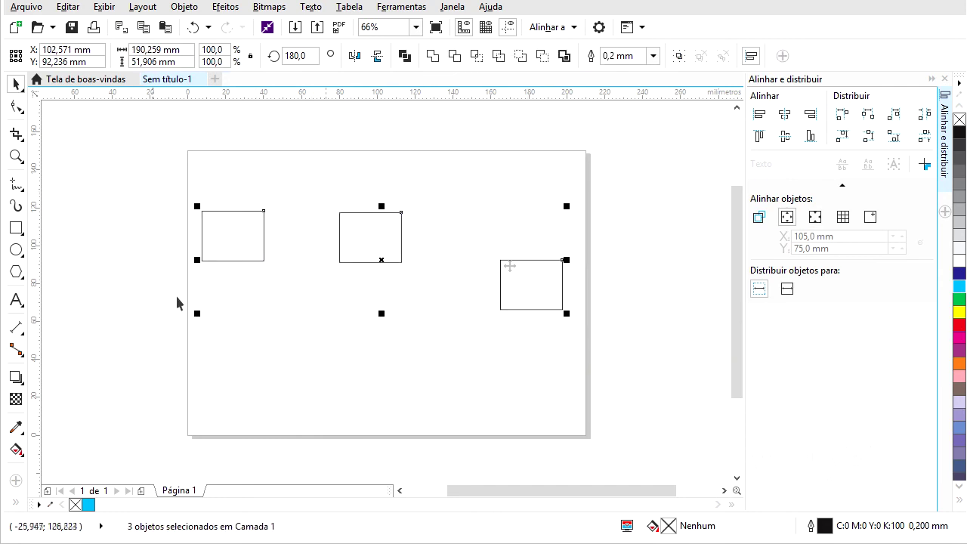
- Distribute the three rectangles horizontally by their left edges, centres and right edges in turn
{"action": "left_click", "coordinate": [841, 114]}
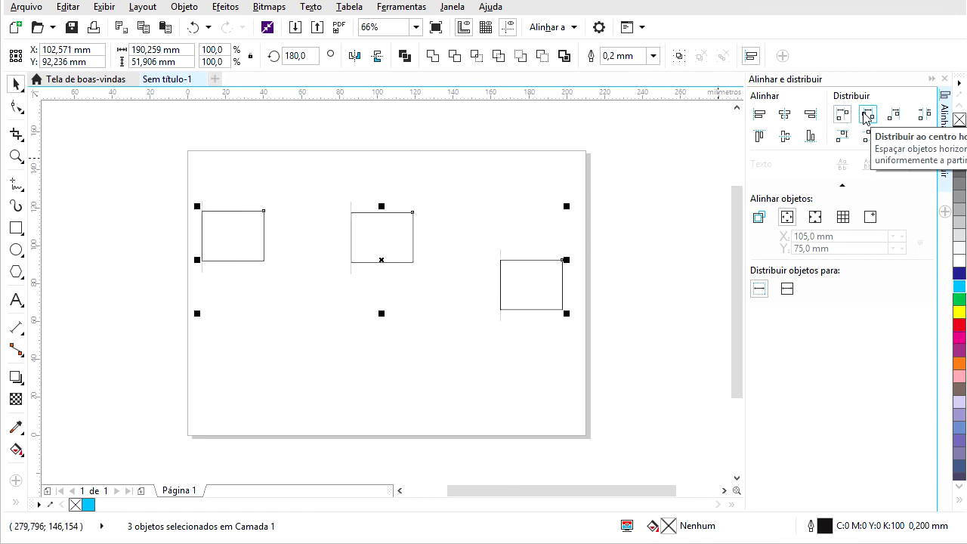
{"action": "left_click", "coordinate": [866, 115]}
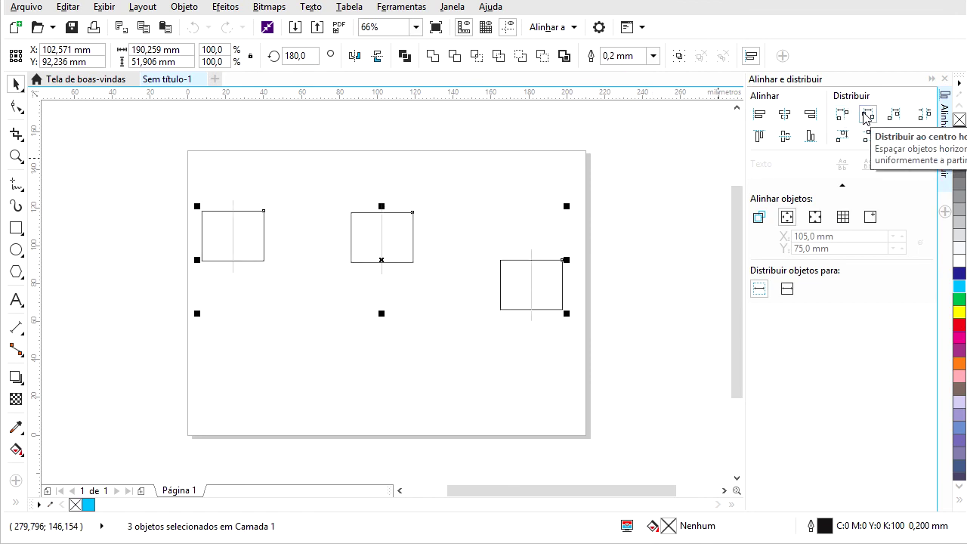
{"action": "left_click", "coordinate": [894, 115]}
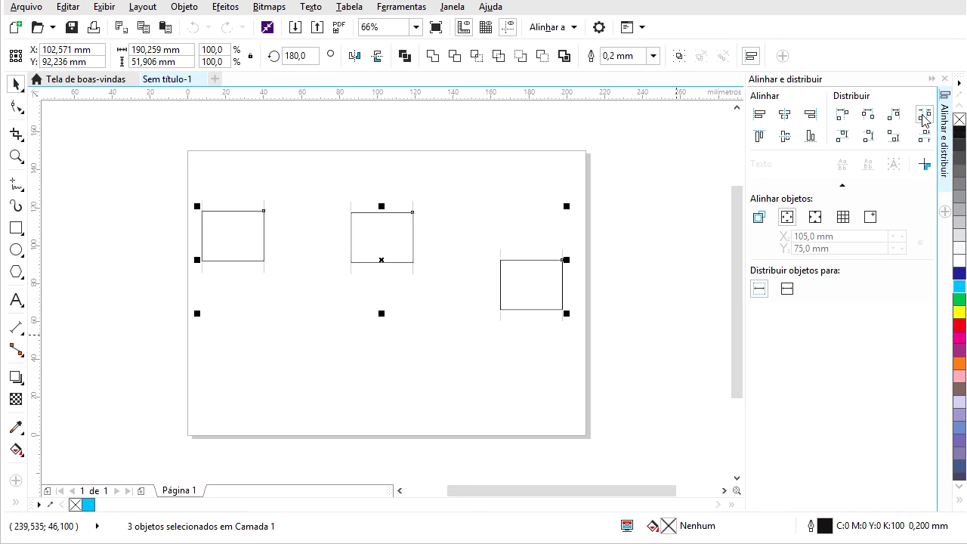
- Distribute the three rectangles vertically by top edges, by centres and by equal vertical spacing in turn
{"action": "left_click", "coordinate": [843, 137]}
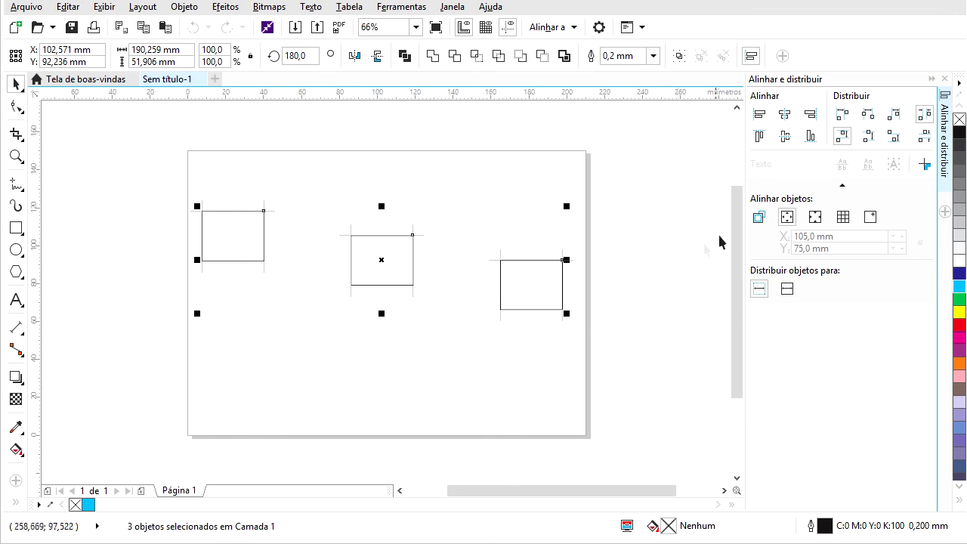
{"action": "left_click", "coordinate": [869, 136]}
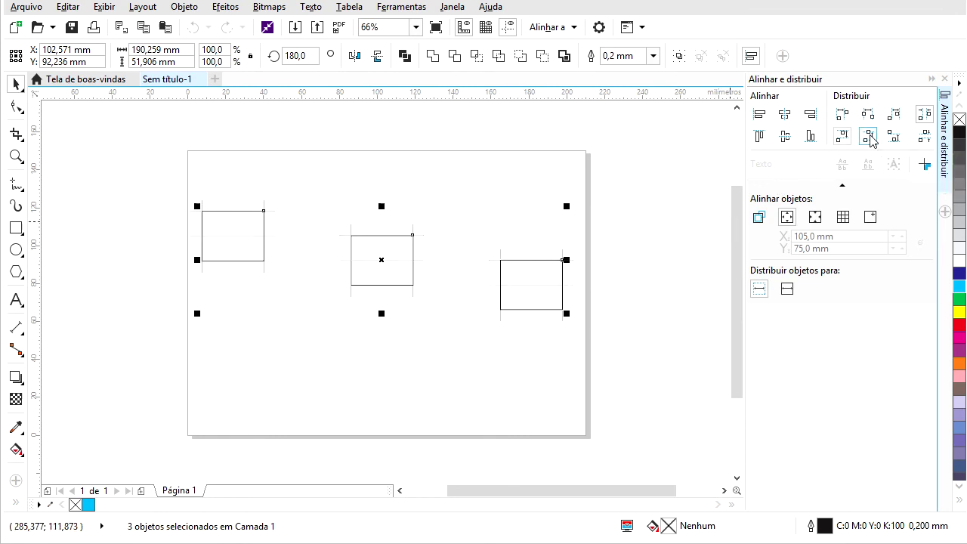
{"action": "left_click", "coordinate": [925, 136]}
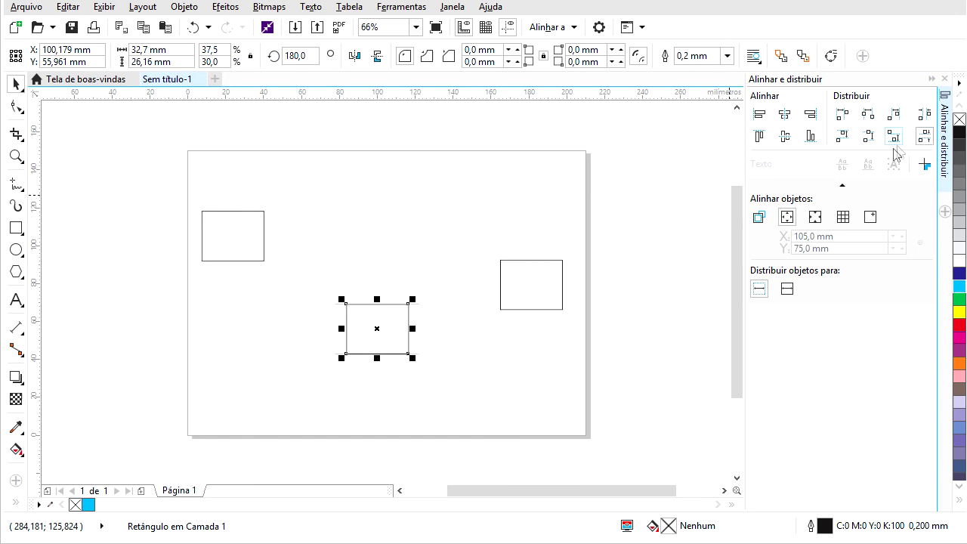
- Move the two outer rectangles above the middle one to form a rough vertical column
{"action": "left_click", "coordinate": [531, 283]}
{"action": "left_click_drag", "start_coordinate": [531, 283], "coordinate": [379, 277]}
{"action": "left_click_drag", "start_coordinate": [253, 259], "coordinate": [396, 185]}
- Distribute the three stacked rectangles with equal vertical spacing and reselect all of them
{"action": "left_click", "coordinate": [461, 302]}
{"action": "left_click_drag", "start_coordinate": [458, 408], "coordinate": [269, 136]}
{"action": "left_click", "coordinate": [924, 136]}
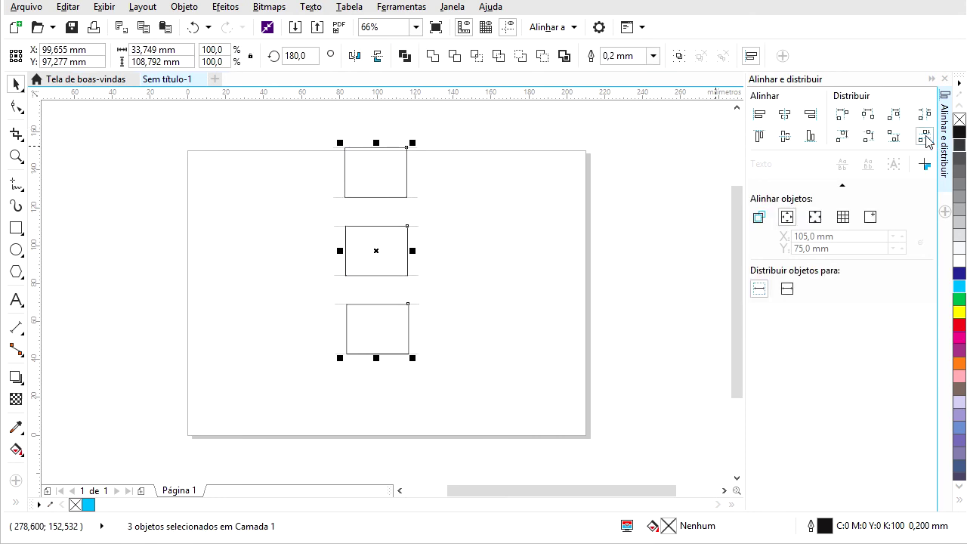
{"action": "left_click", "coordinate": [463, 291]}
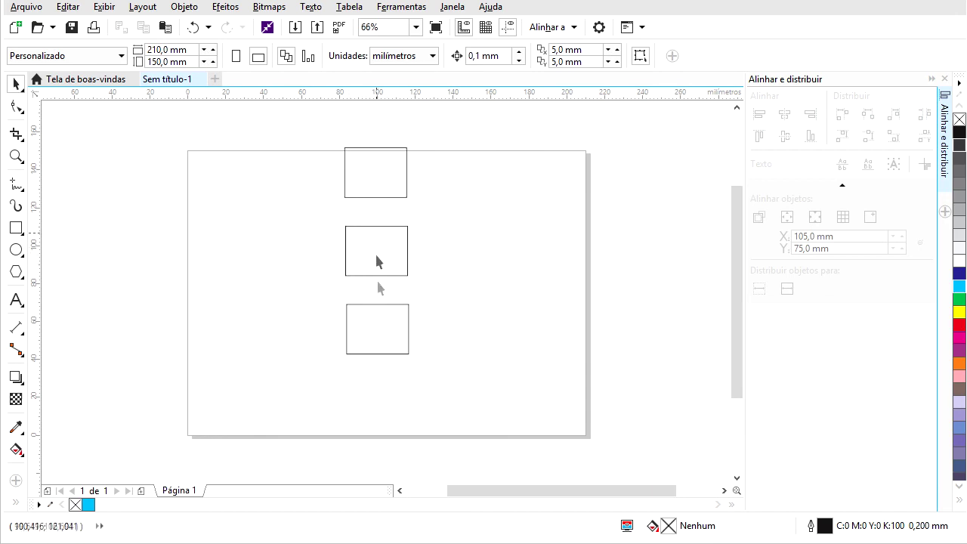
{"action": "left_click_drag", "start_coordinate": [578, 123], "coordinate": [291, 414]}
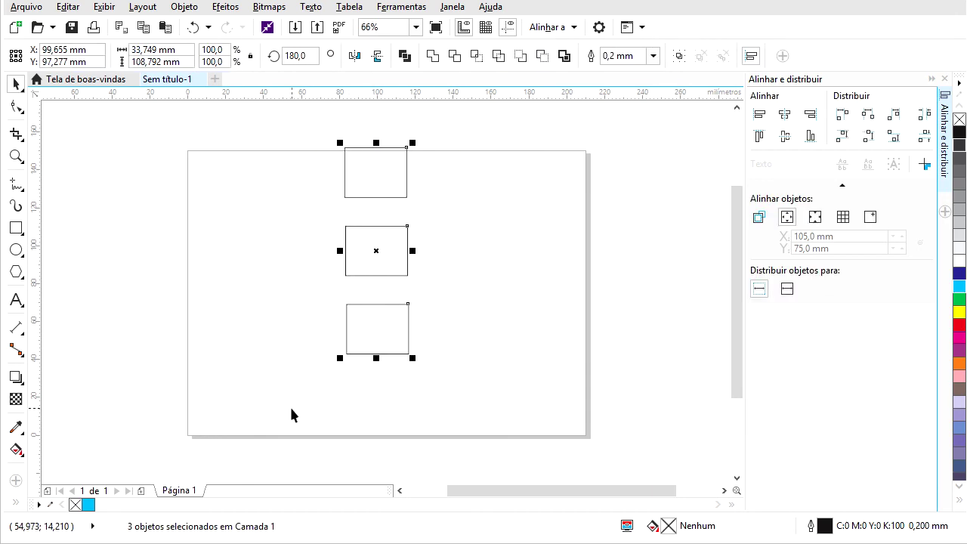